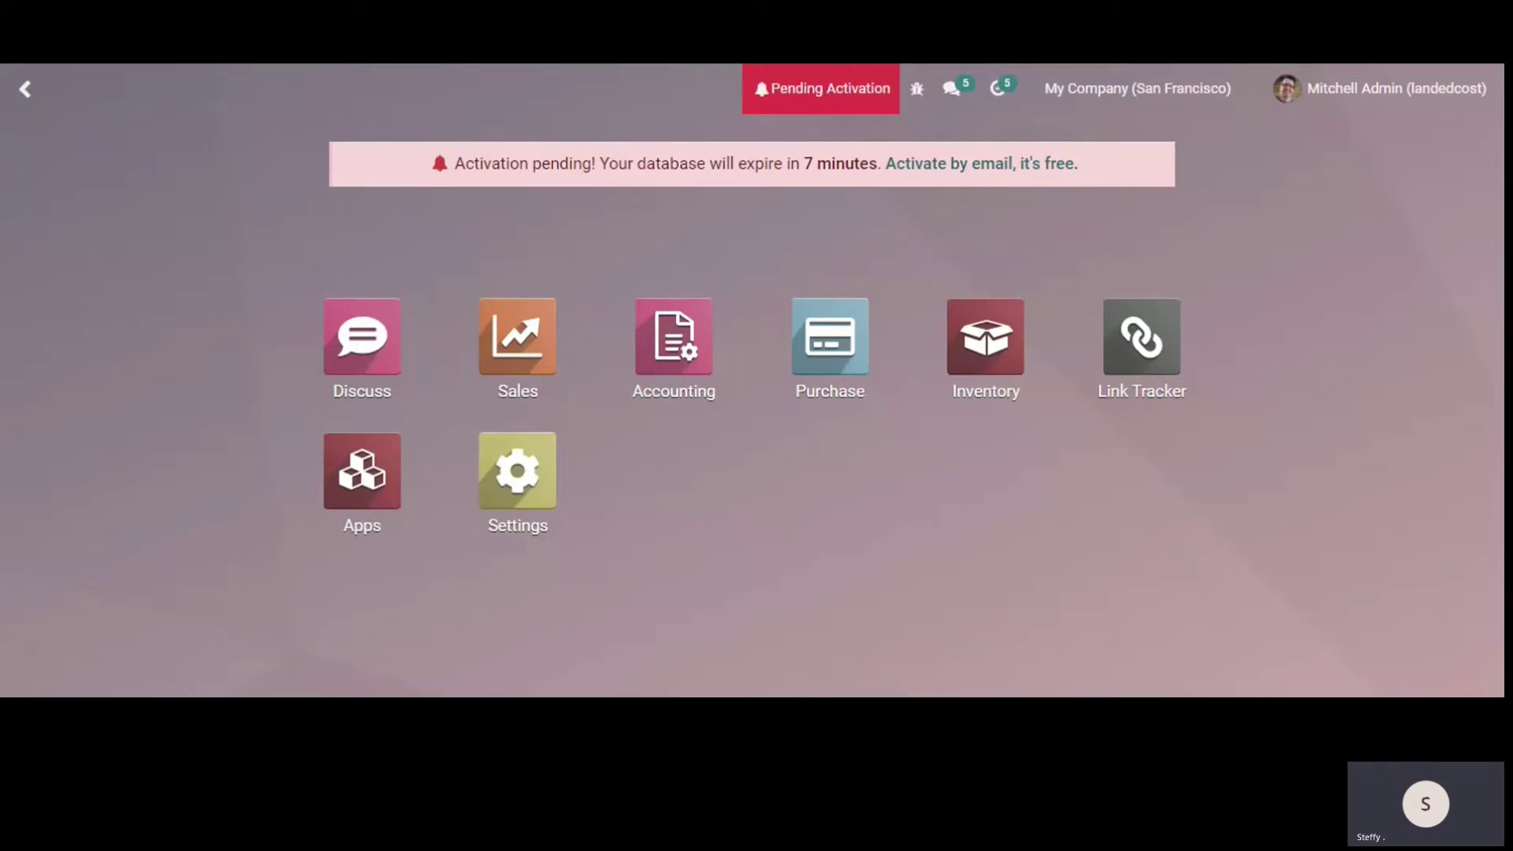
- Open the All product category, check FIFO costing with automated valuation, and save it
type("pro")
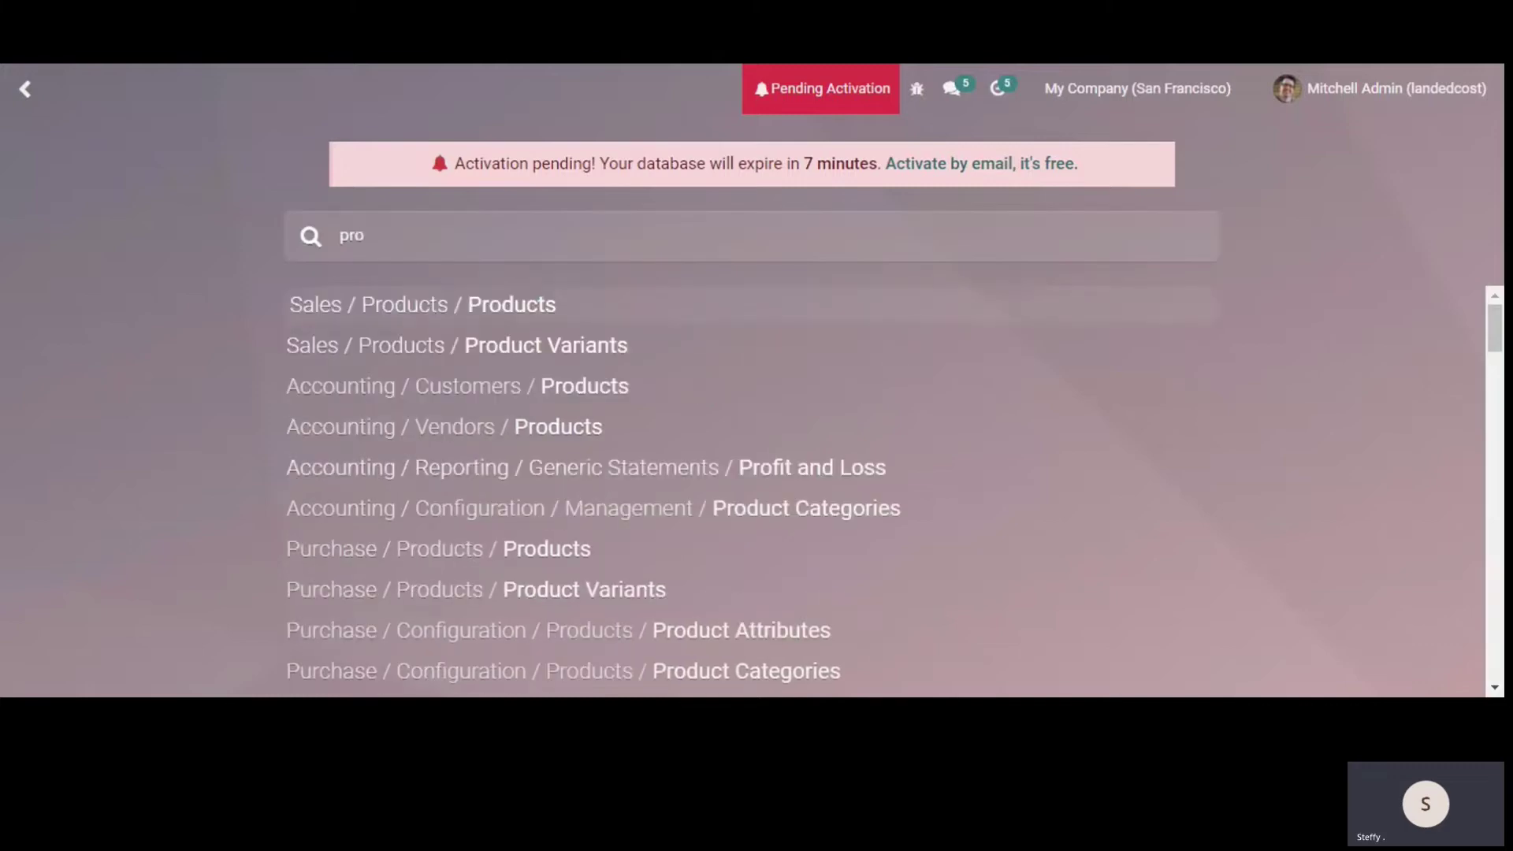
left_click(810, 513)
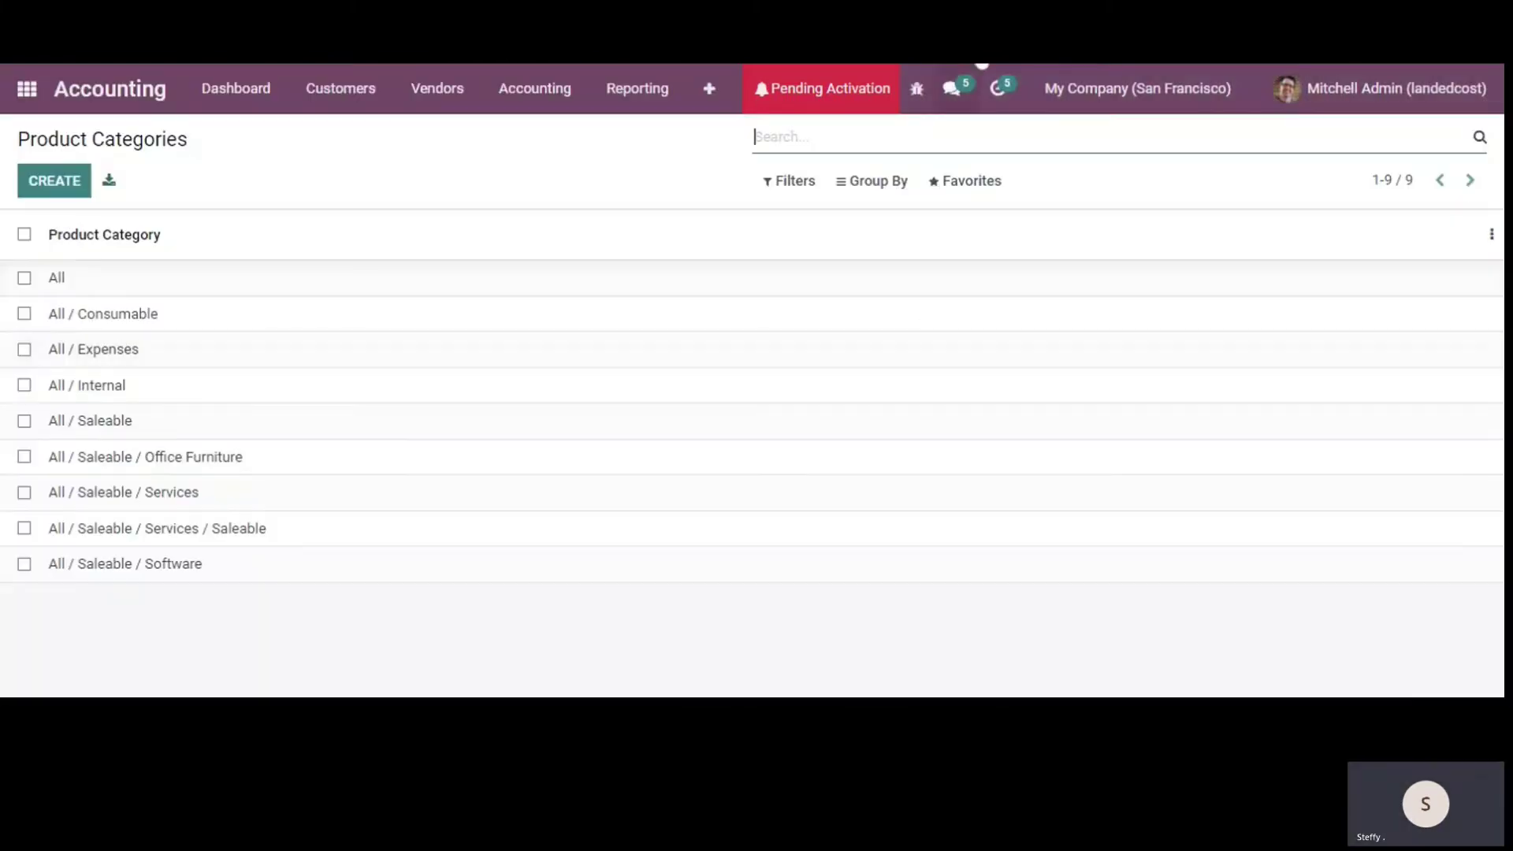
left_click(104, 290)
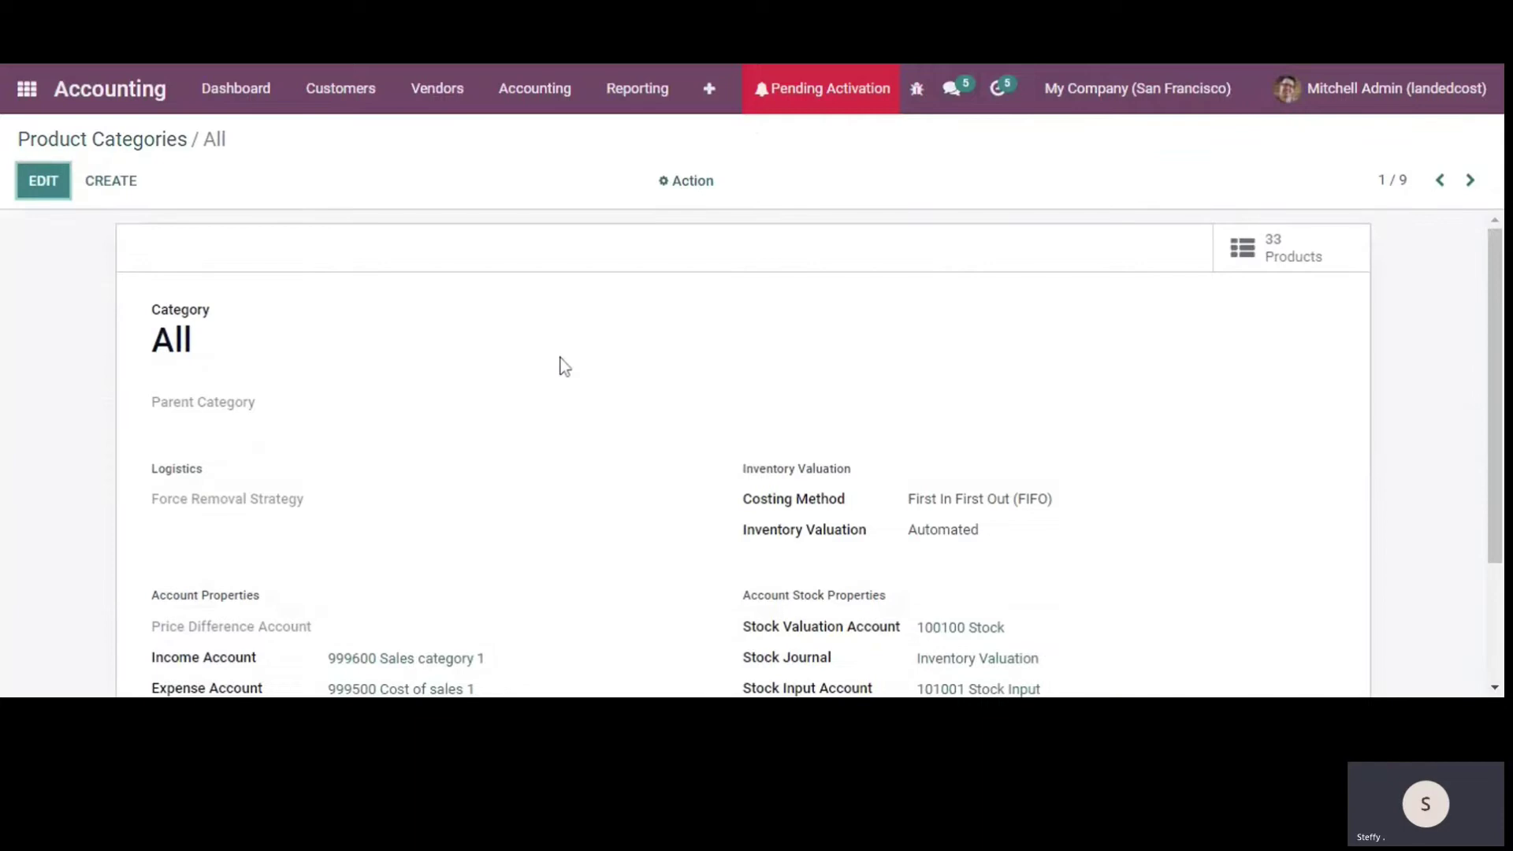
scroll(564, 367, "down", 2)
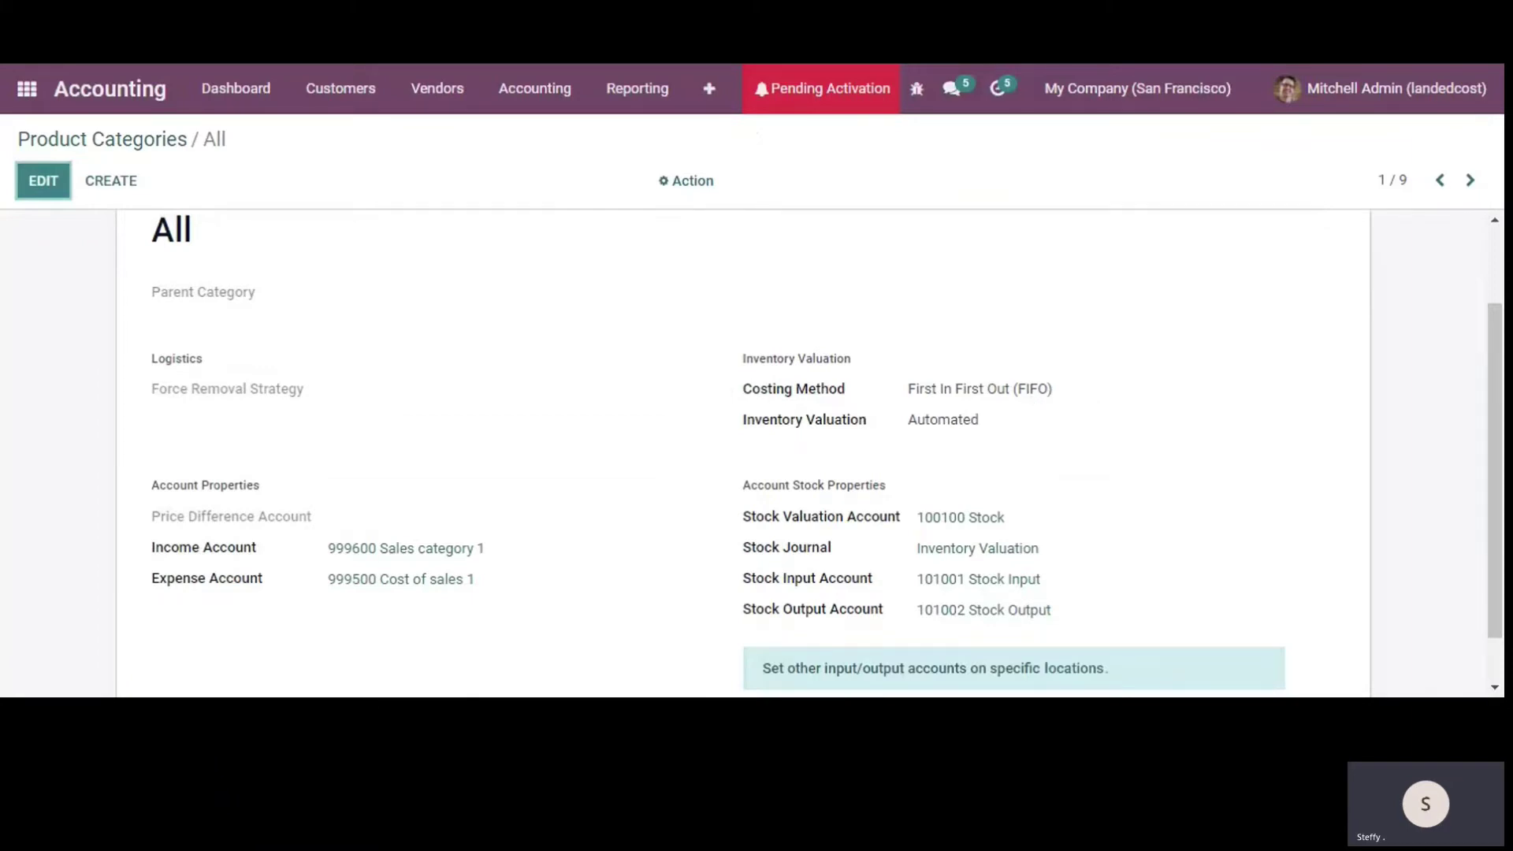
left_click(16, 173)
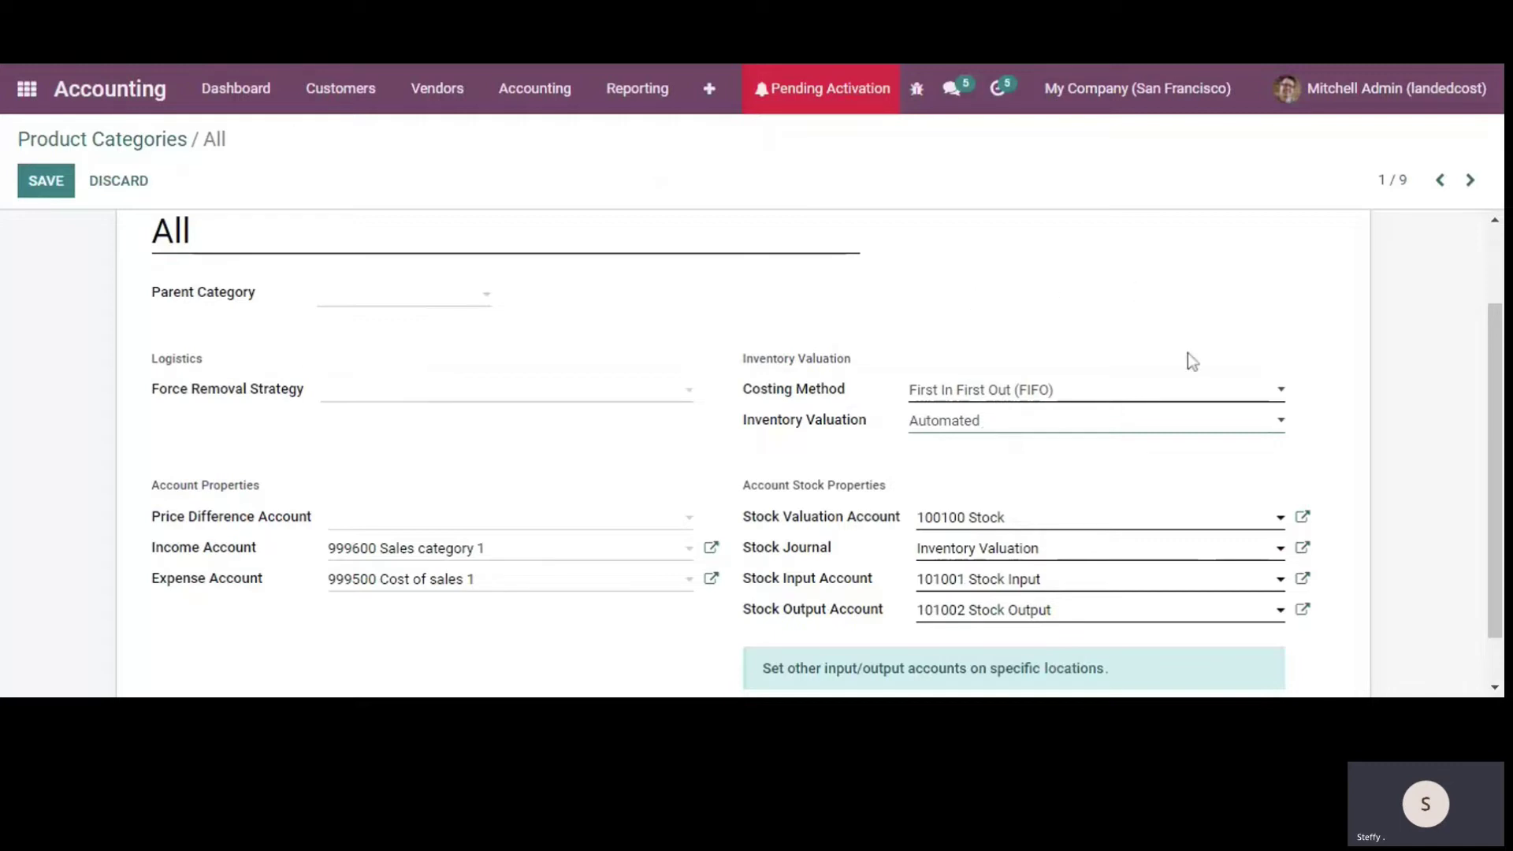
left_click(48, 180)
- Find and open the Transport product in the Sales product catalogue
left_click(28, 90)
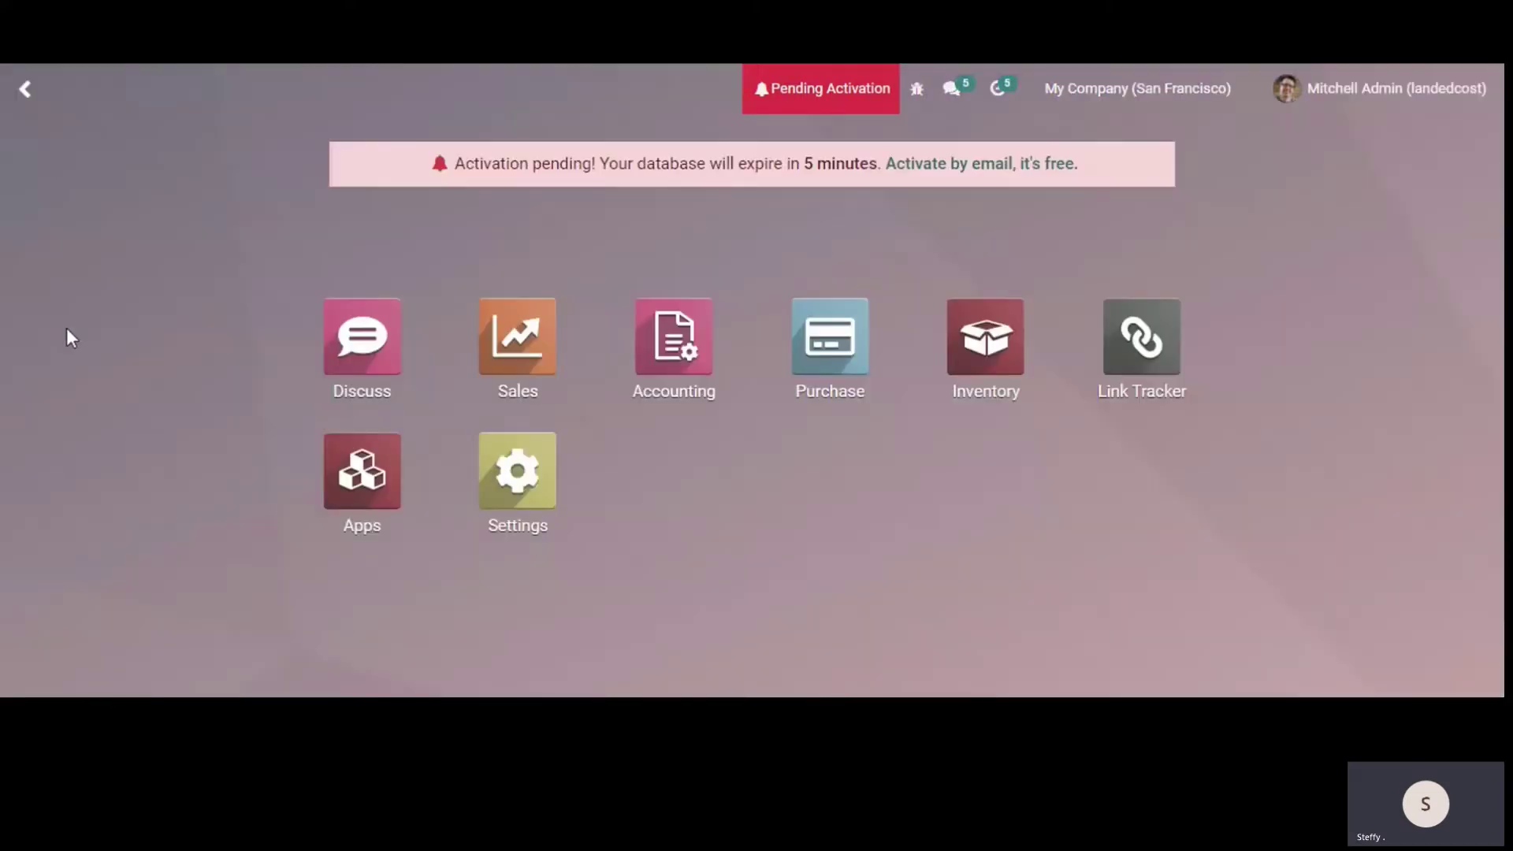
type("pro")
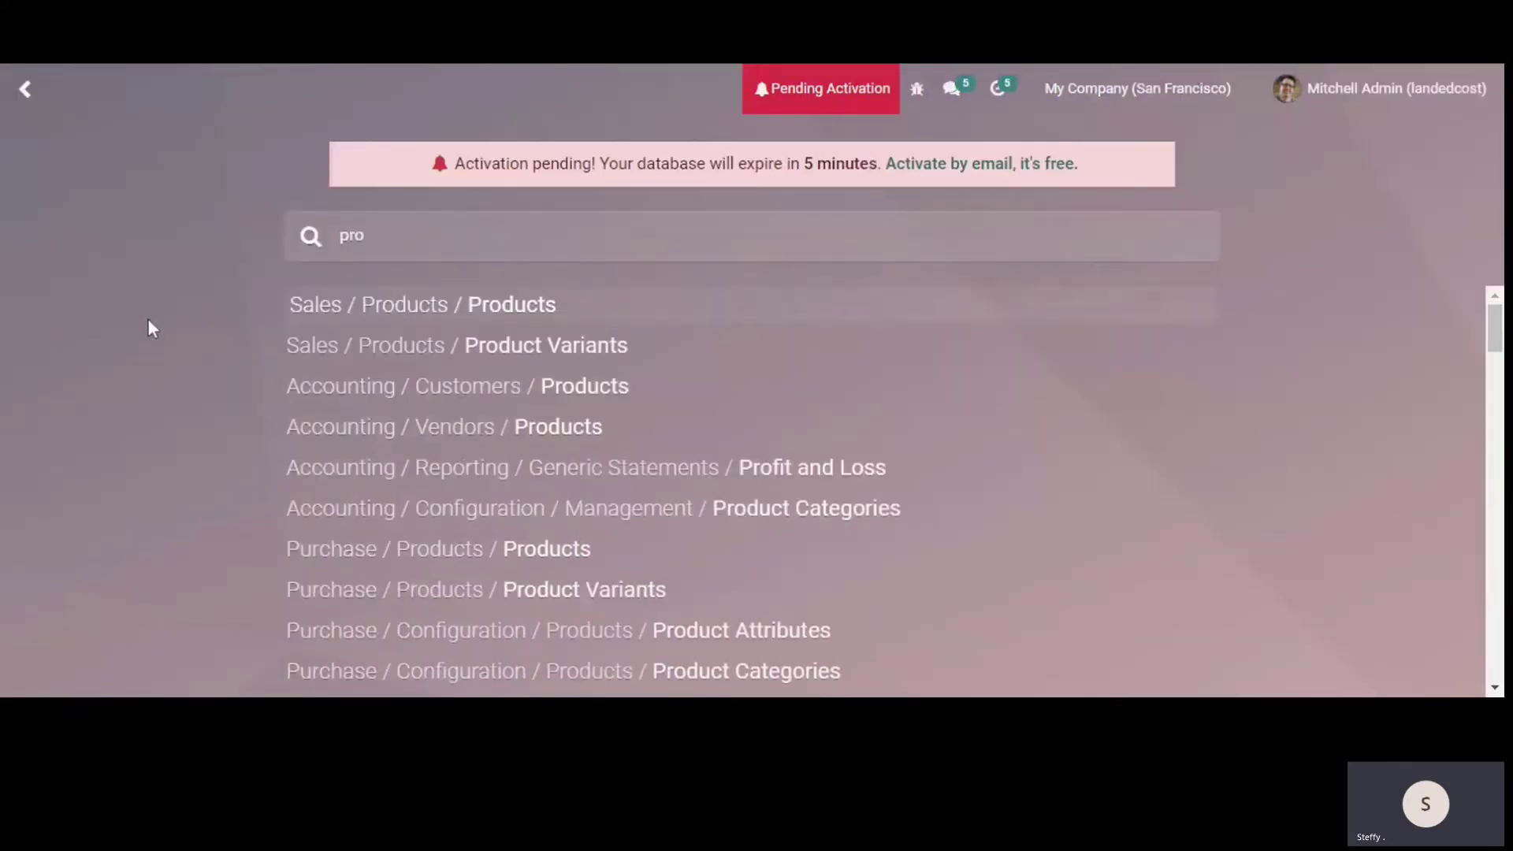
left_click(356, 311)
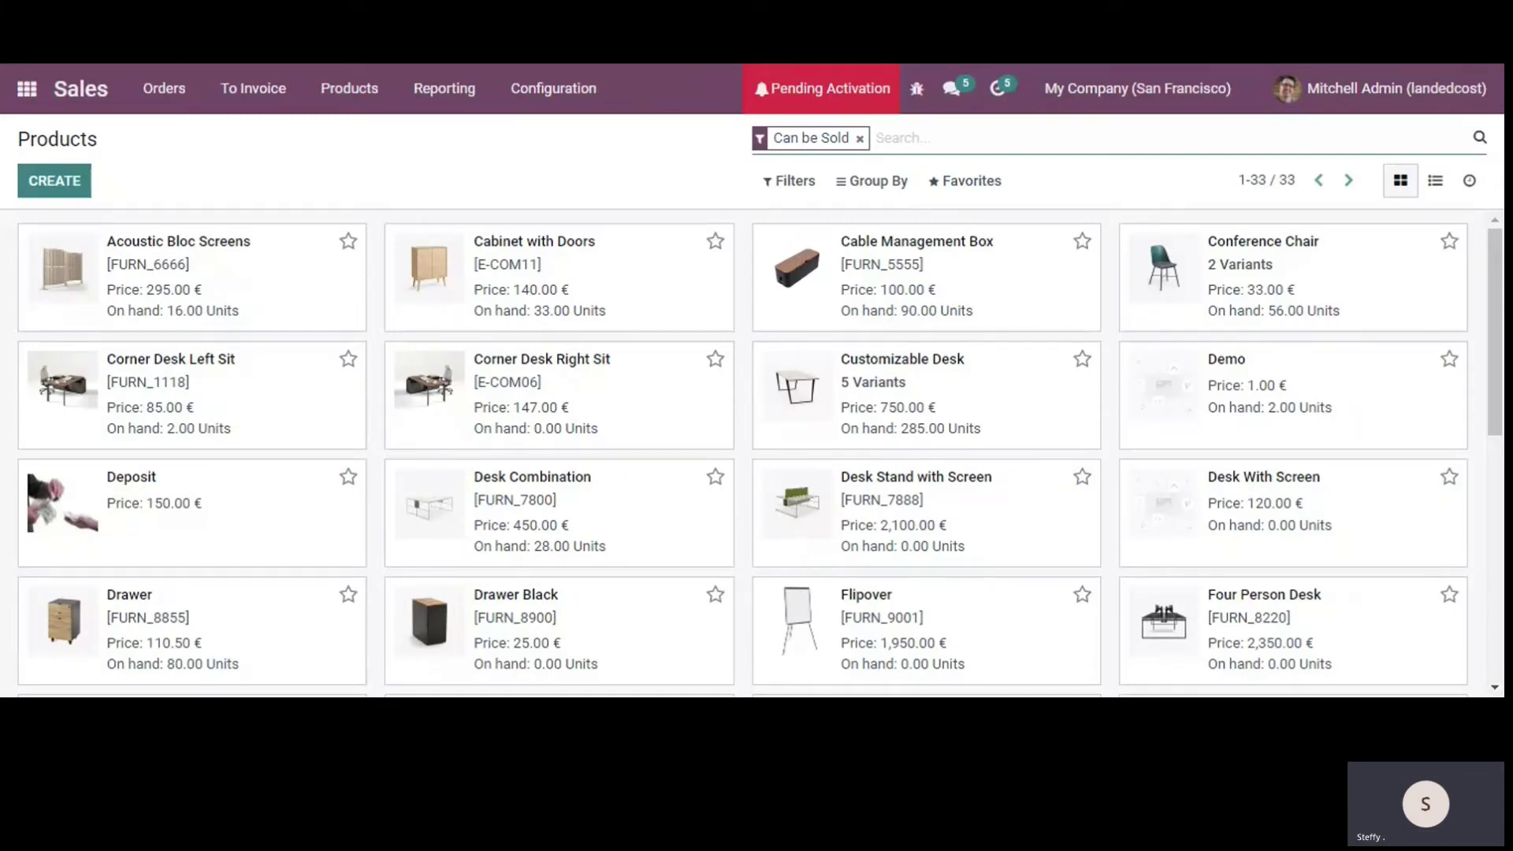
type("tra")
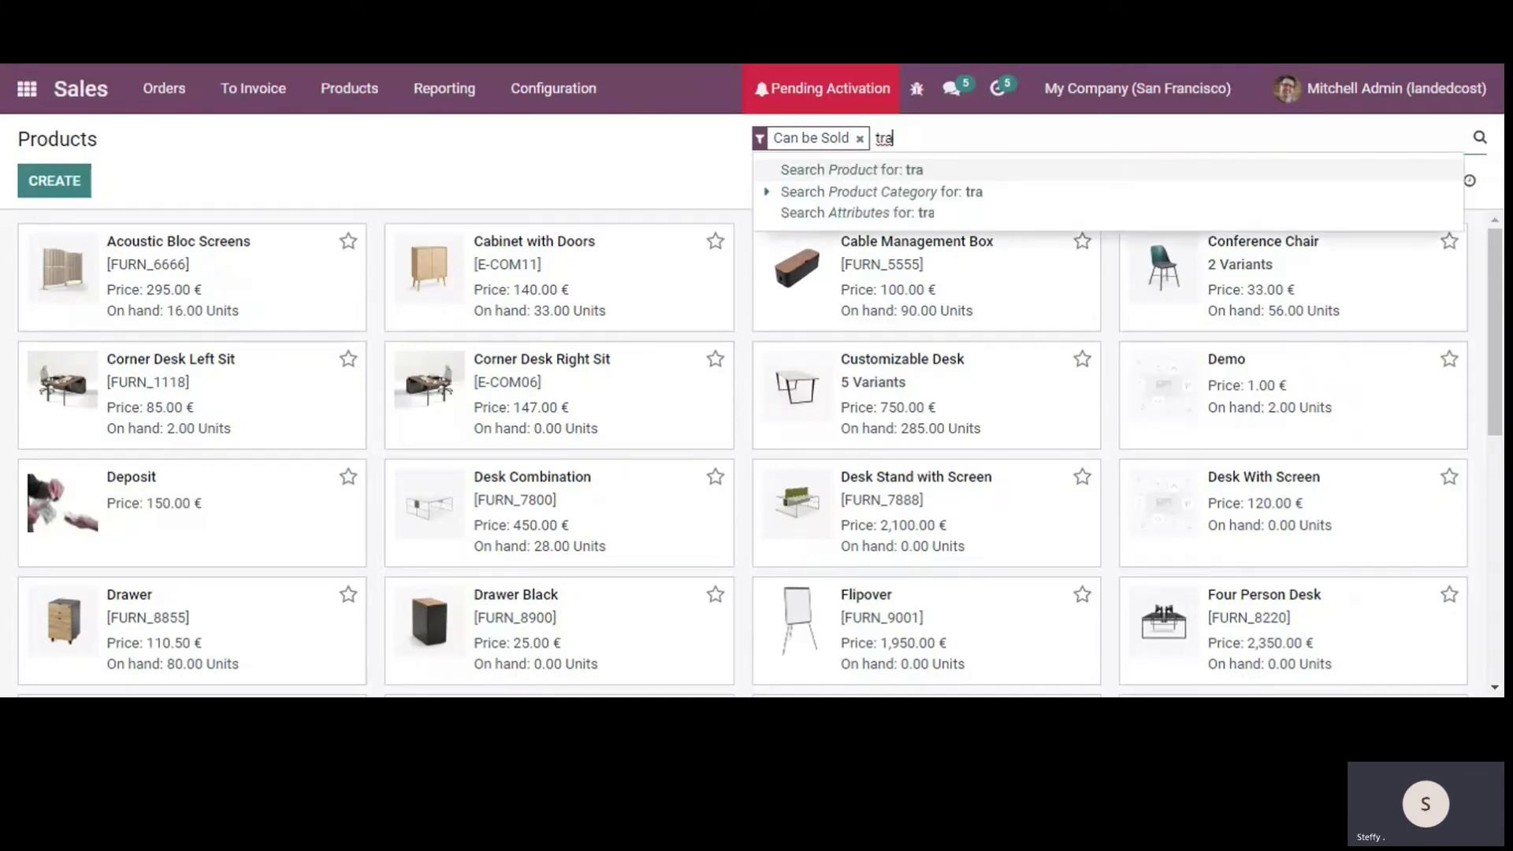
type("ns")
key("Return")
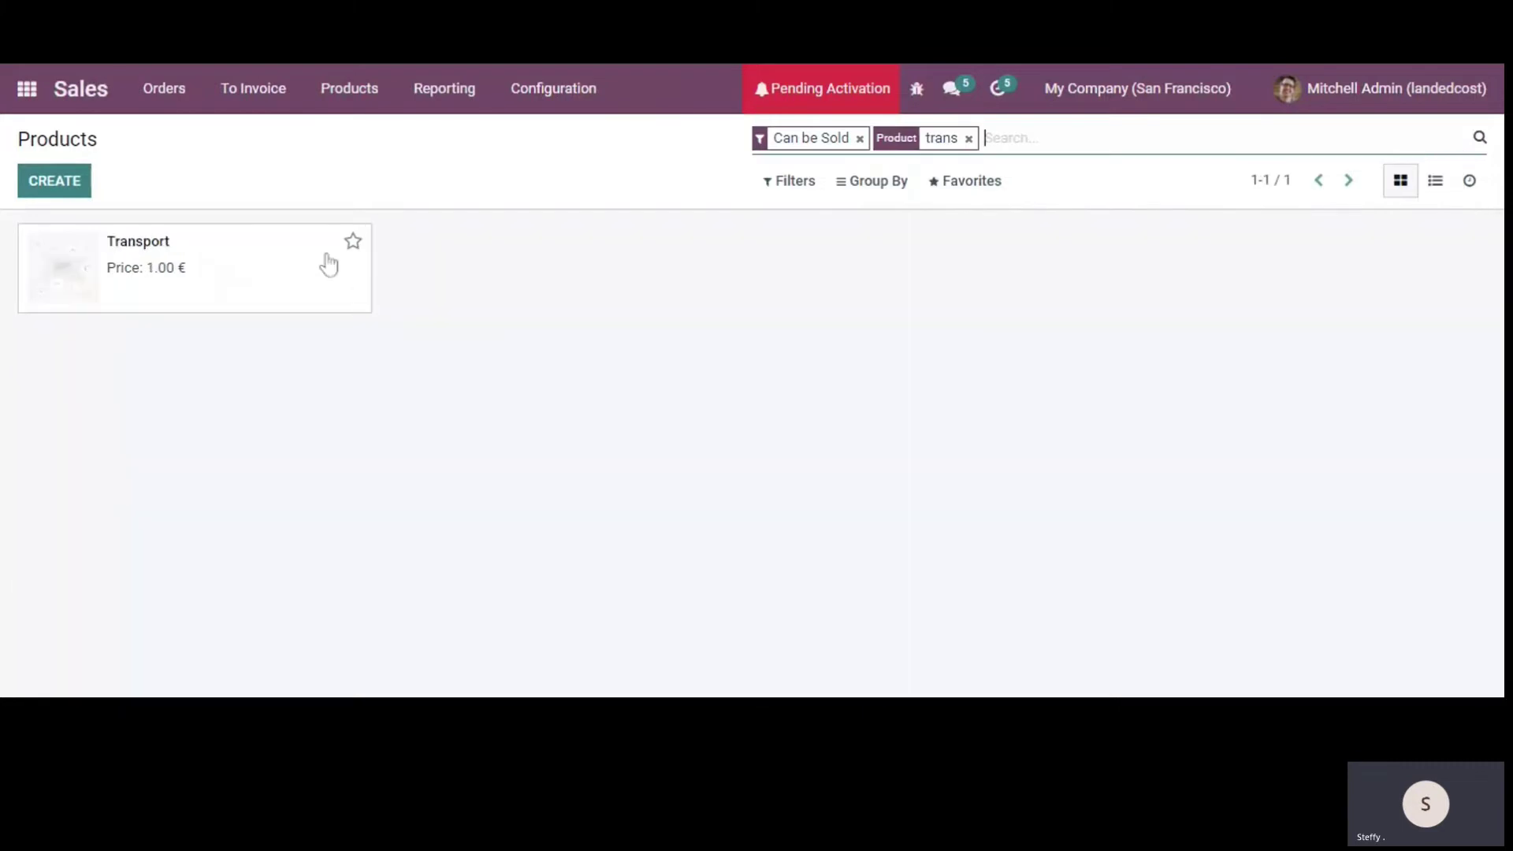
left_click(307, 302)
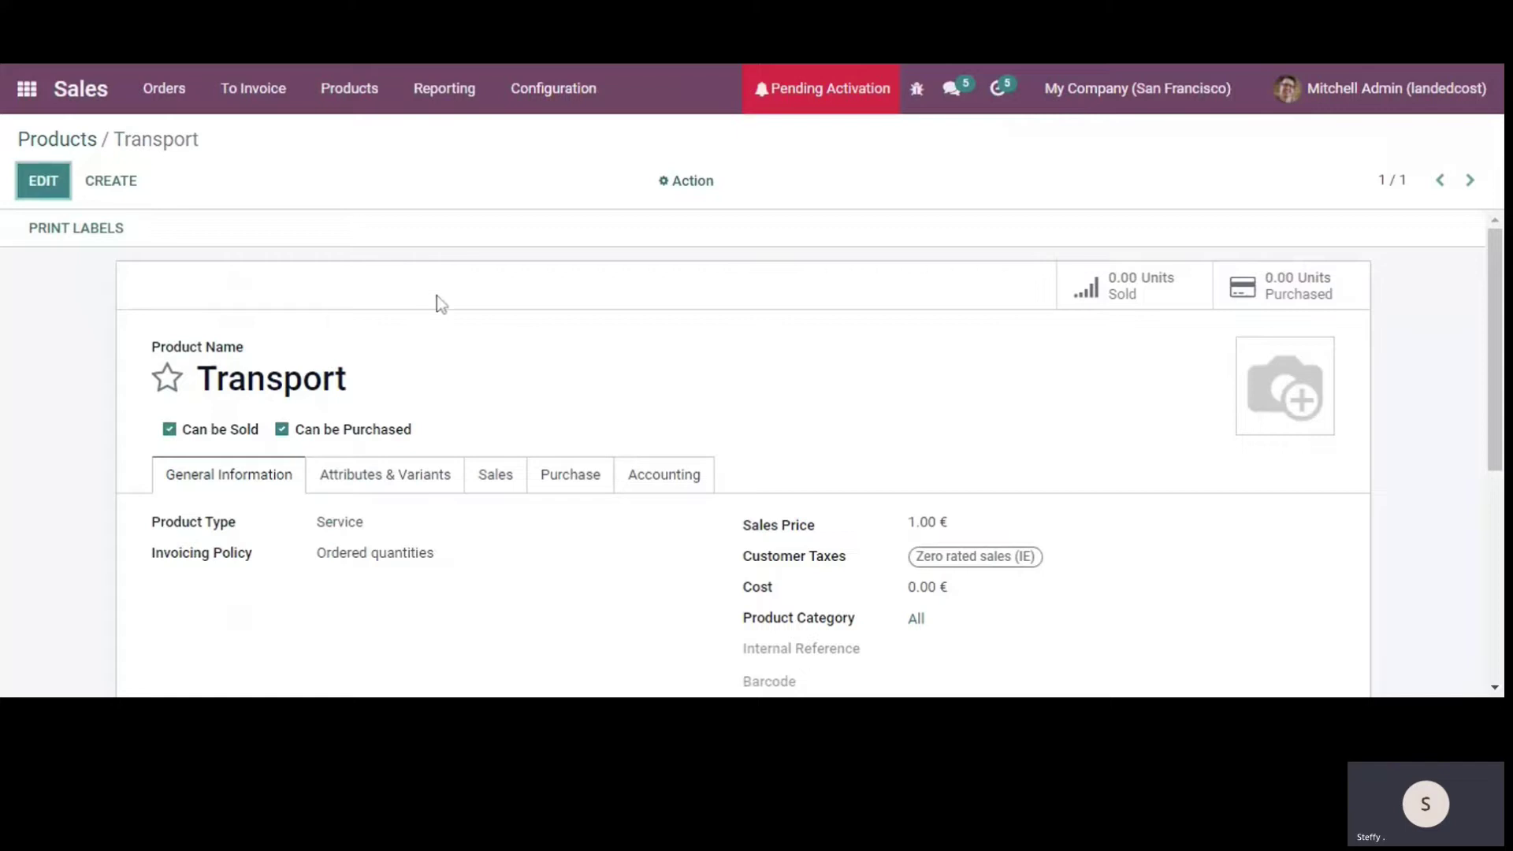
- Mark Transport as a landed cost with Equal split method and save it
left_click(43, 180)
scroll(575, 260, "down", 1)
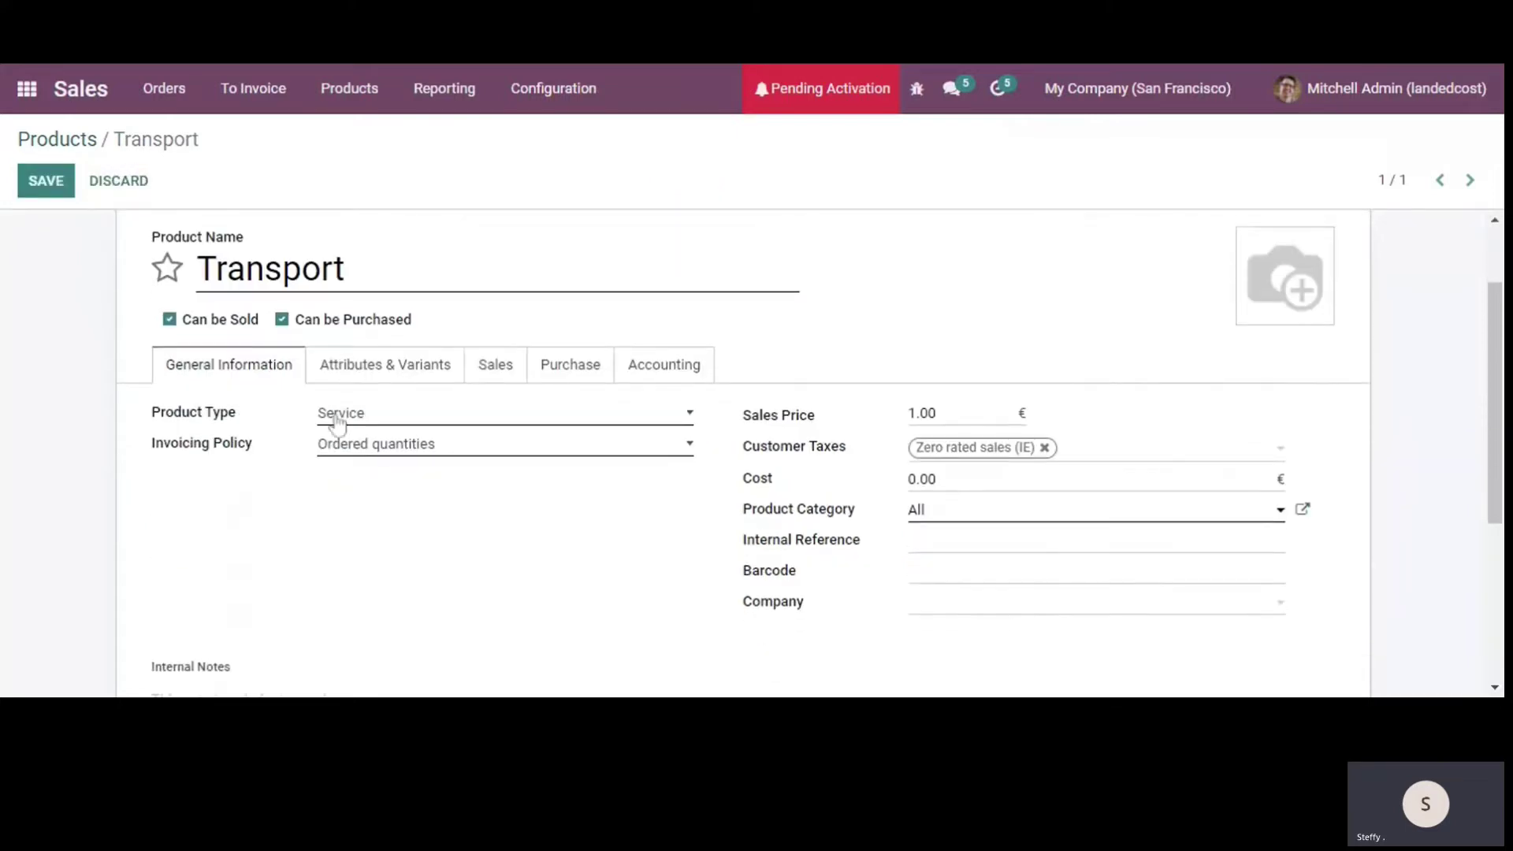
left_click(511, 373)
left_click(552, 370)
scroll(569, 367, "down", 1)
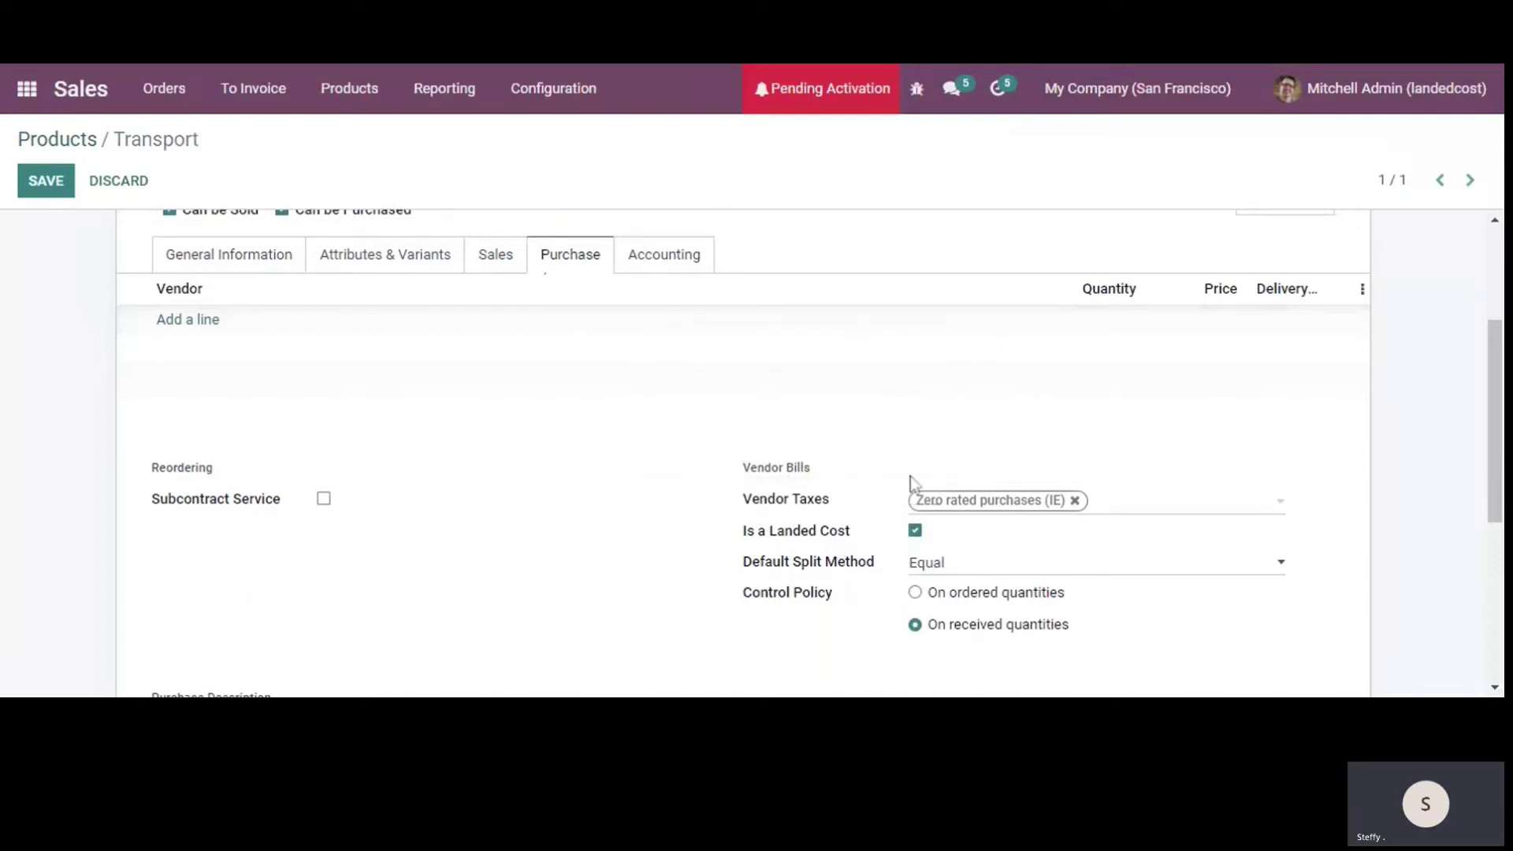
scroll(910, 476, "down", 2)
mouse_move(849, 457)
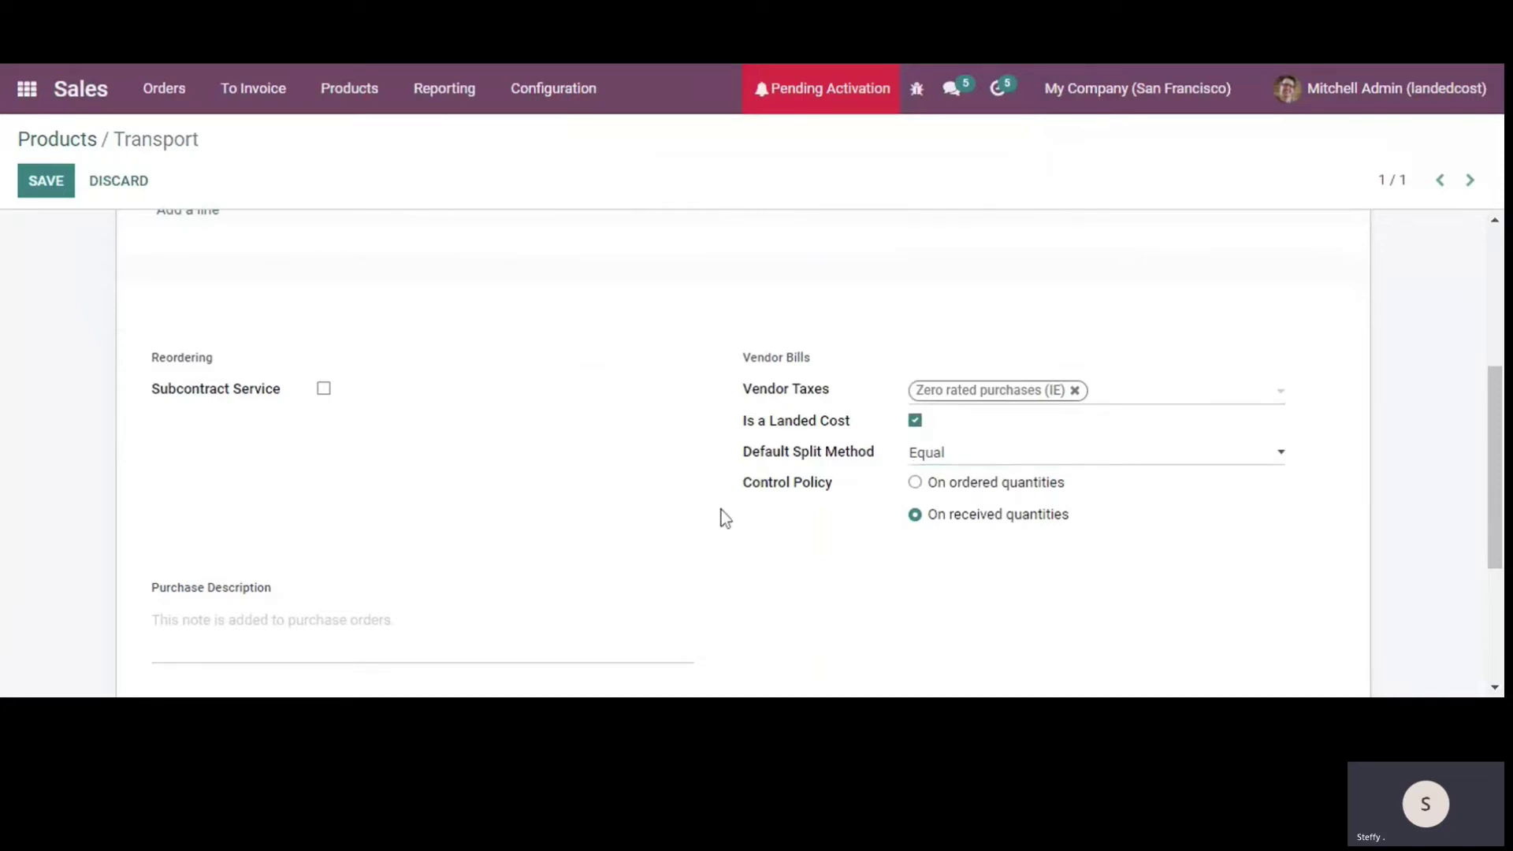
scroll(721, 512, "up", 5)
left_click(55, 194)
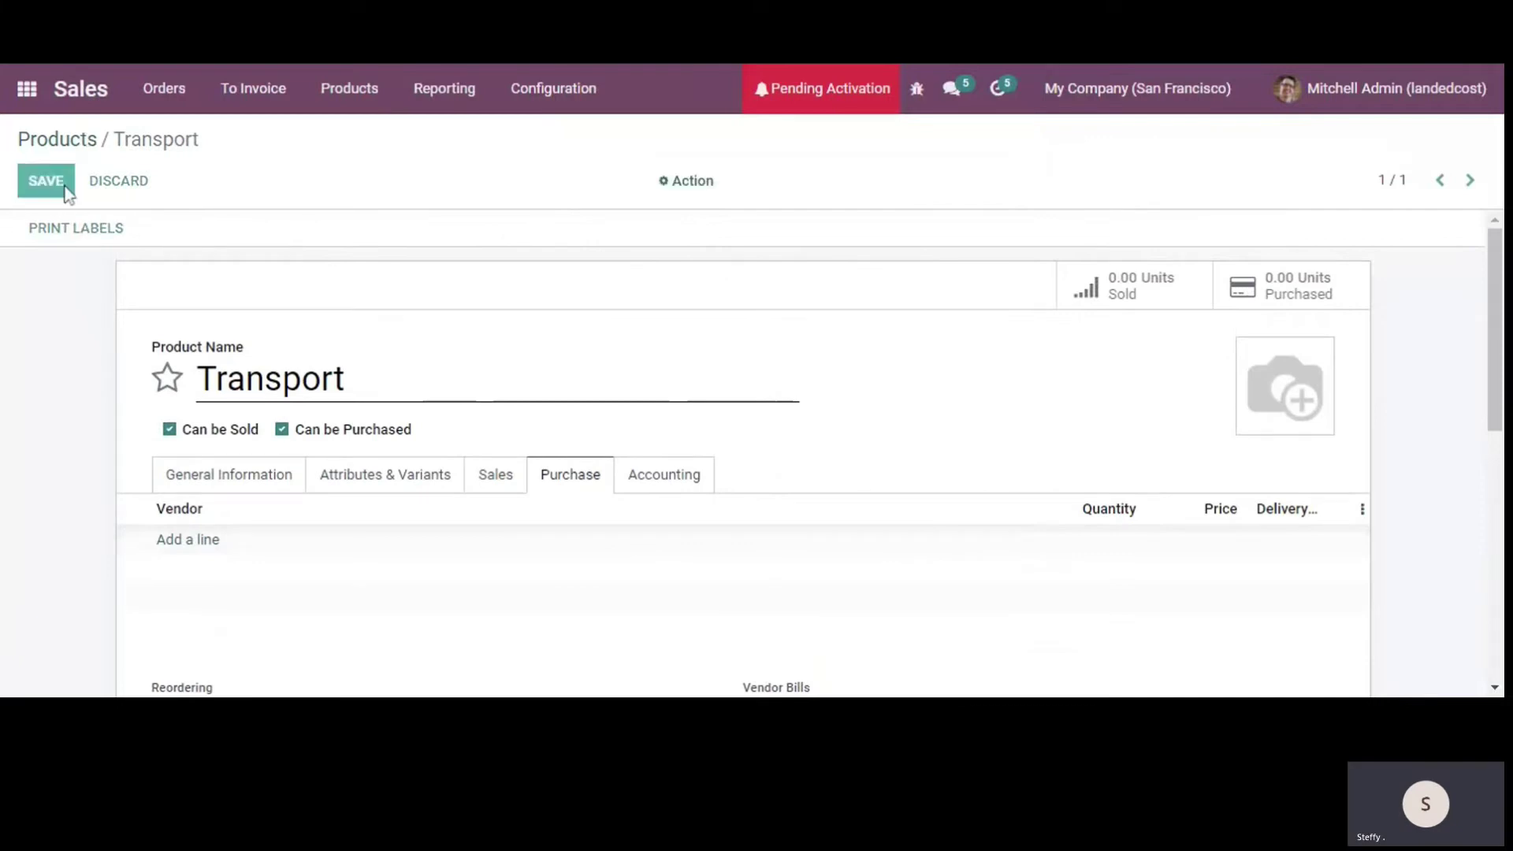
scroll(470, 327, "down", 2)
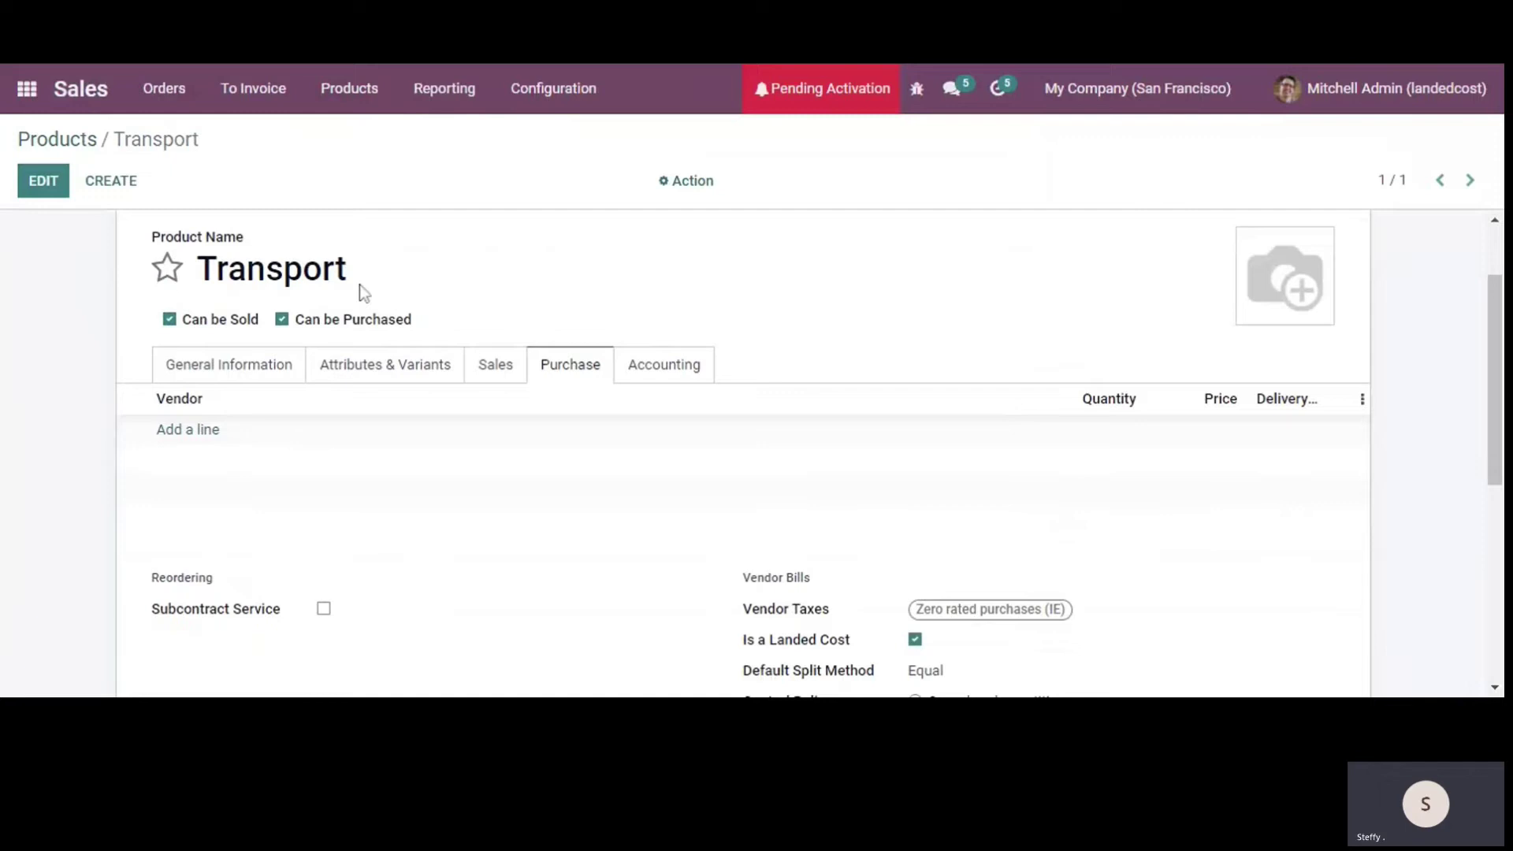
- Search the Settings for 'land' to check that the Landed Costs option is enabled
left_click(29, 95)
left_click(522, 504)
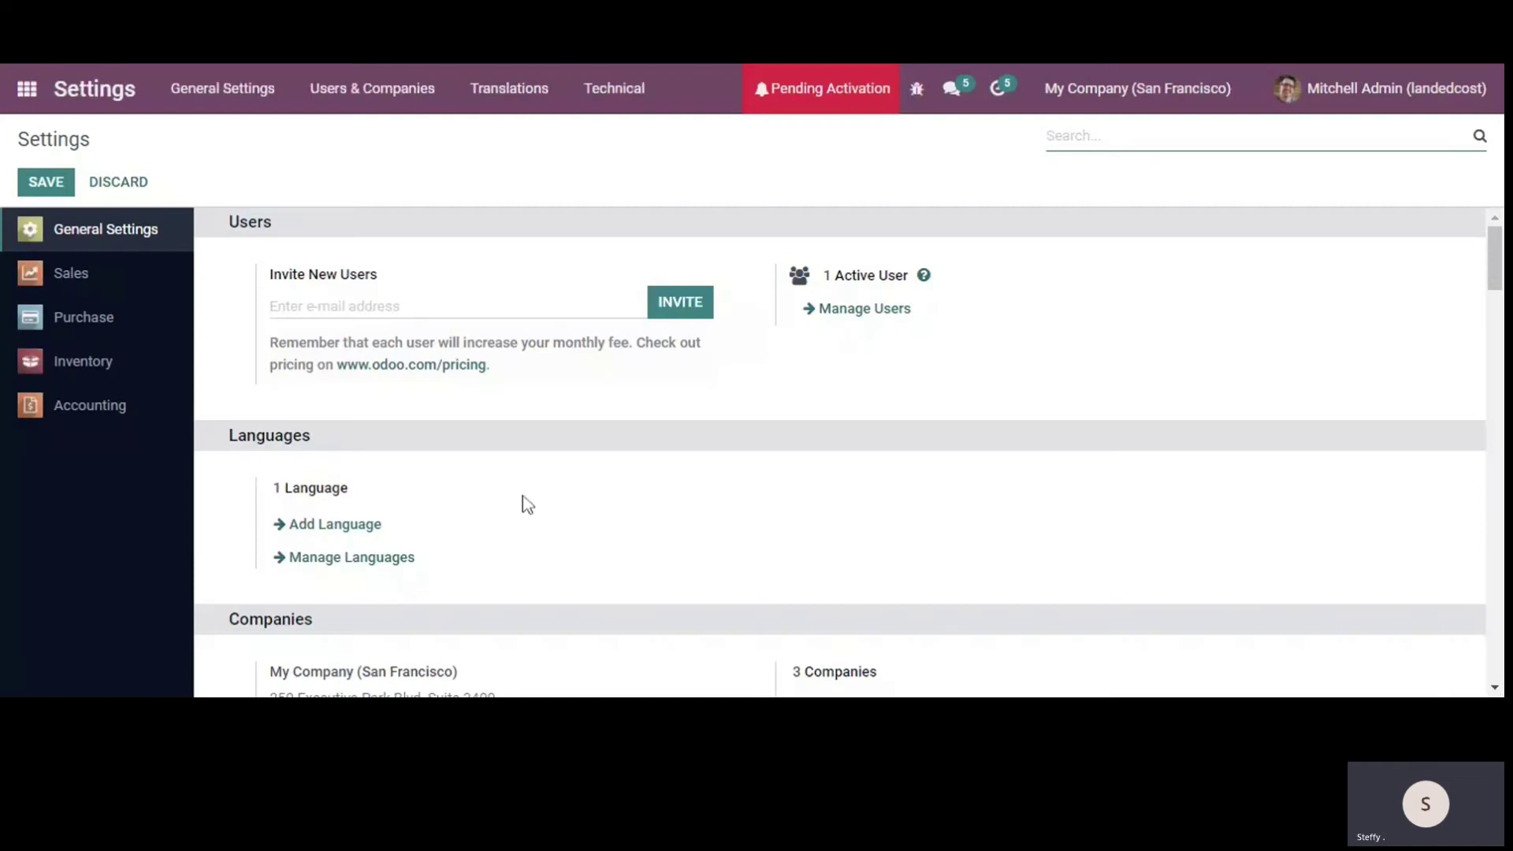
type("land")
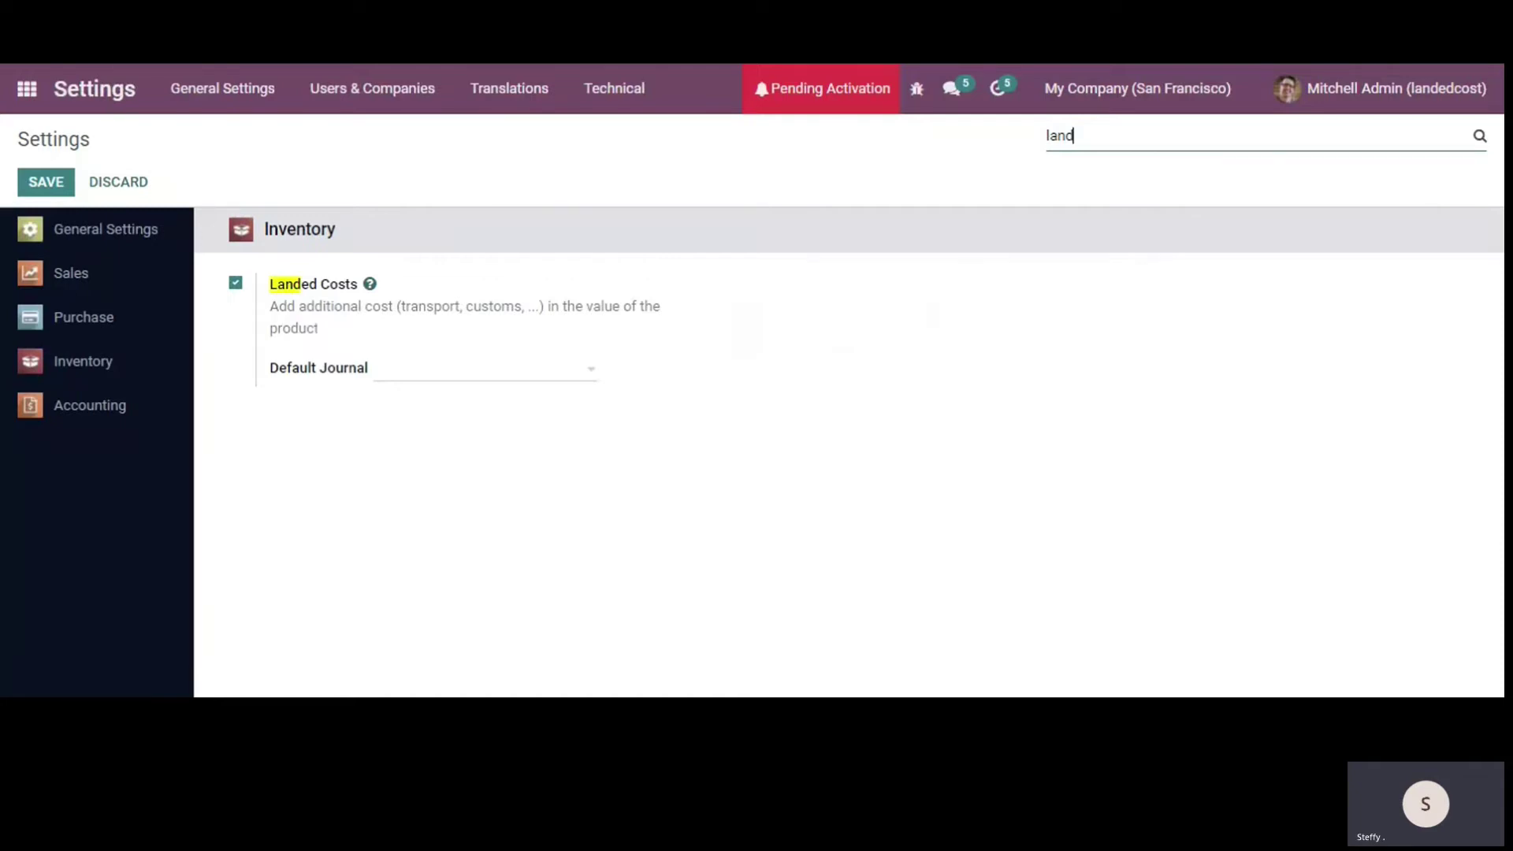
- Start a new request for quotation in Purchase with vendor Azure Interior
left_click(28, 90)
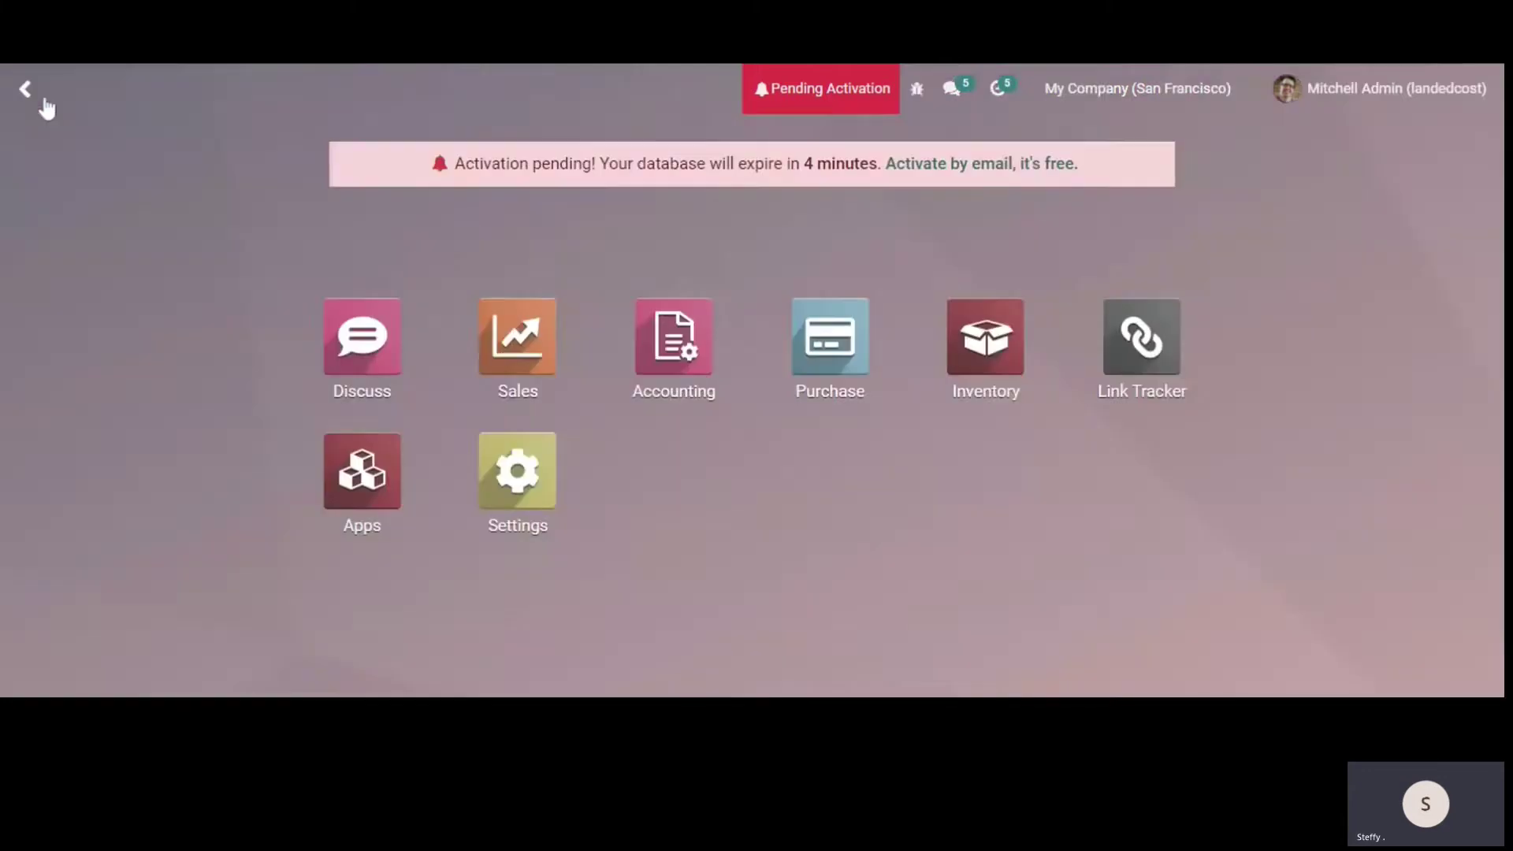
left_click(802, 334)
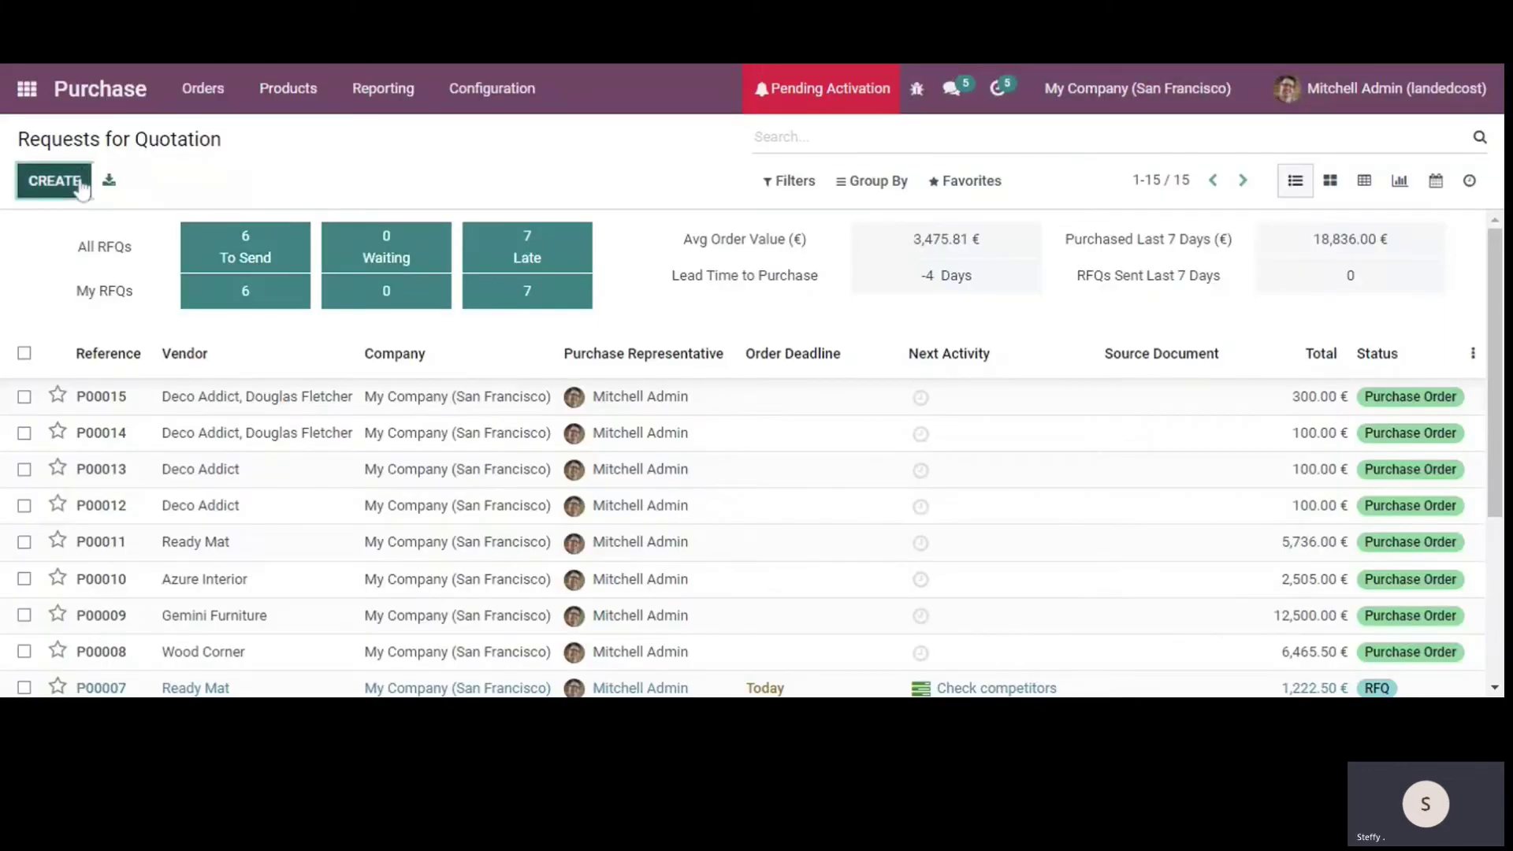
left_click(82, 184)
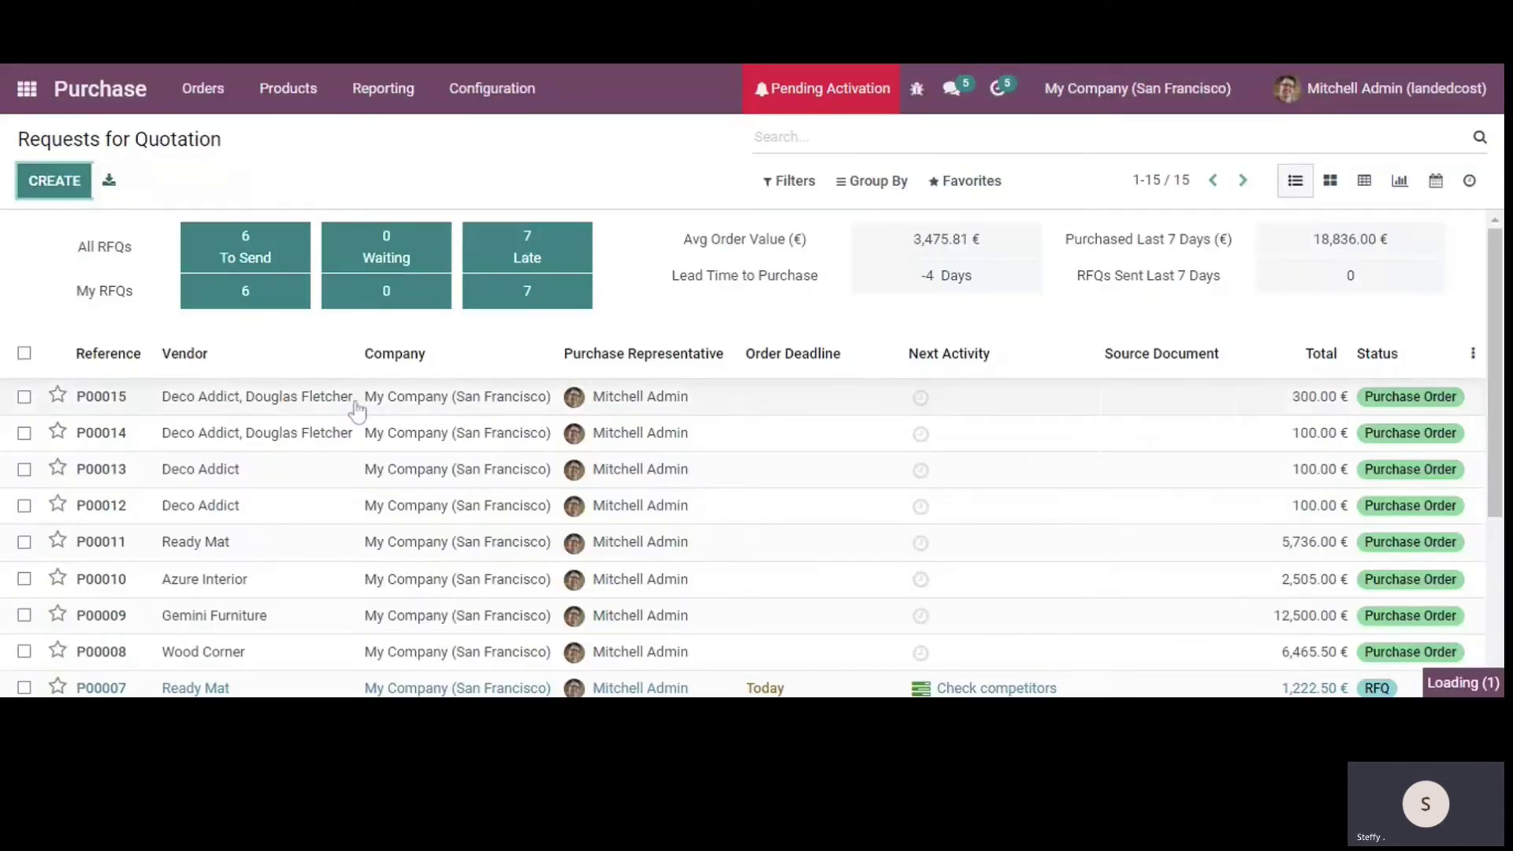
left_click(365, 394)
left_click(384, 457)
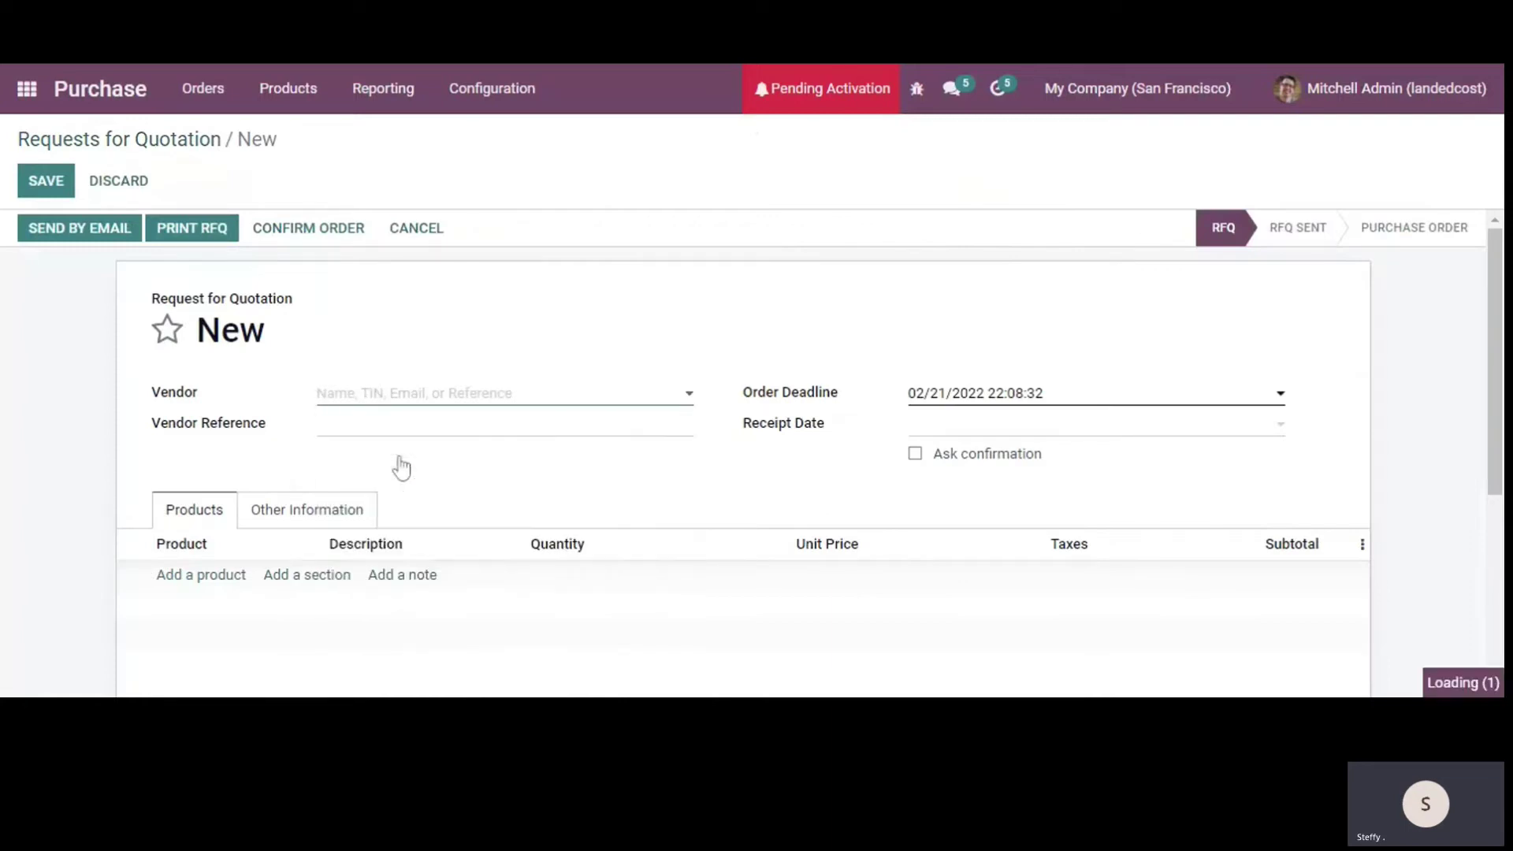
- Add a line for 3 Desk With Screen and save the quotation
left_click(188, 577)
type("des")
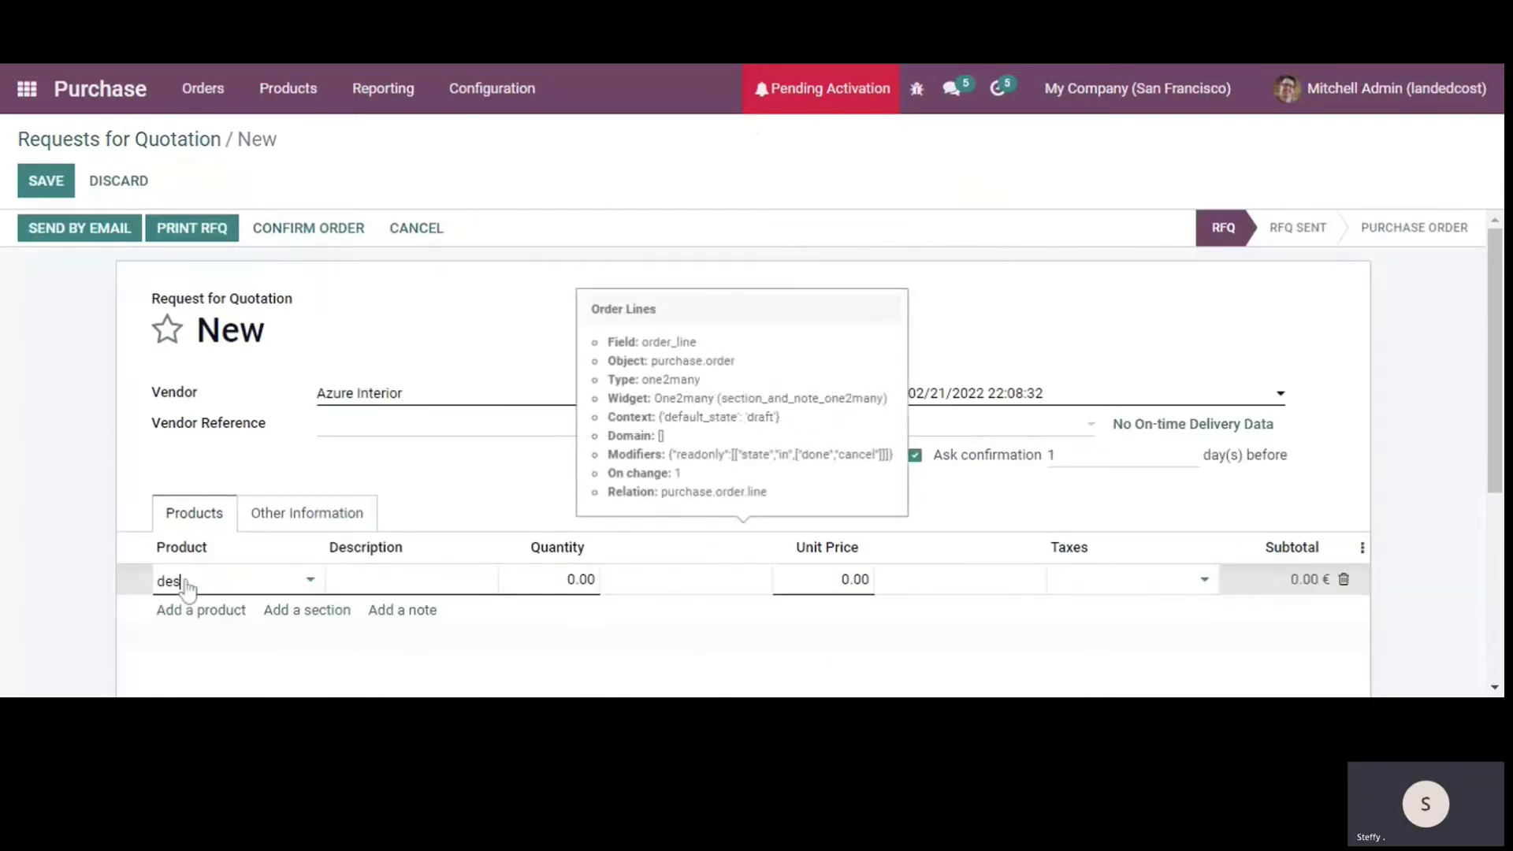
type("k")
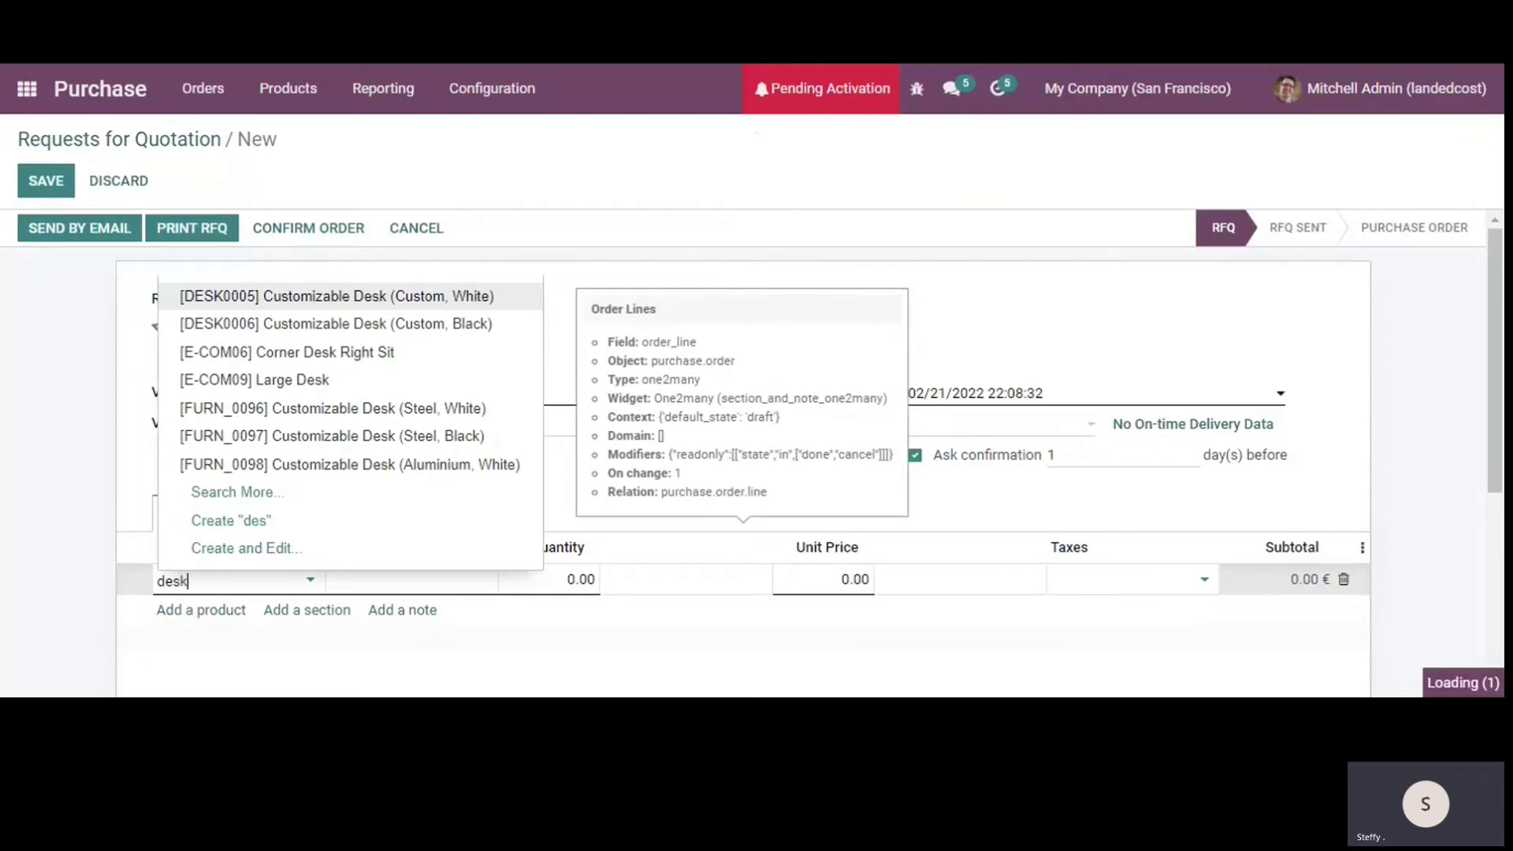
type(" wi")
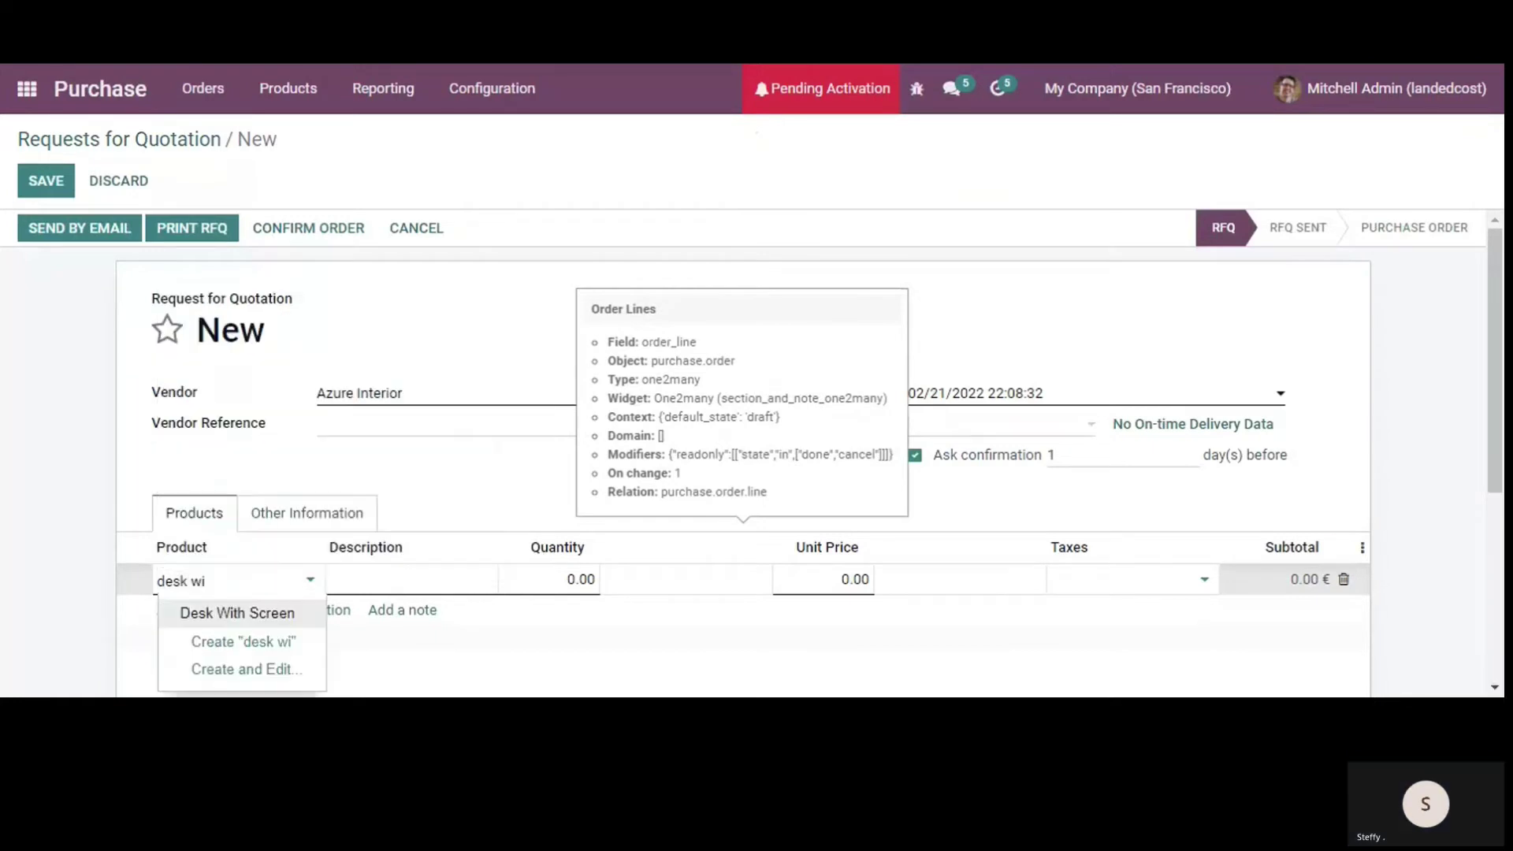
key("Return")
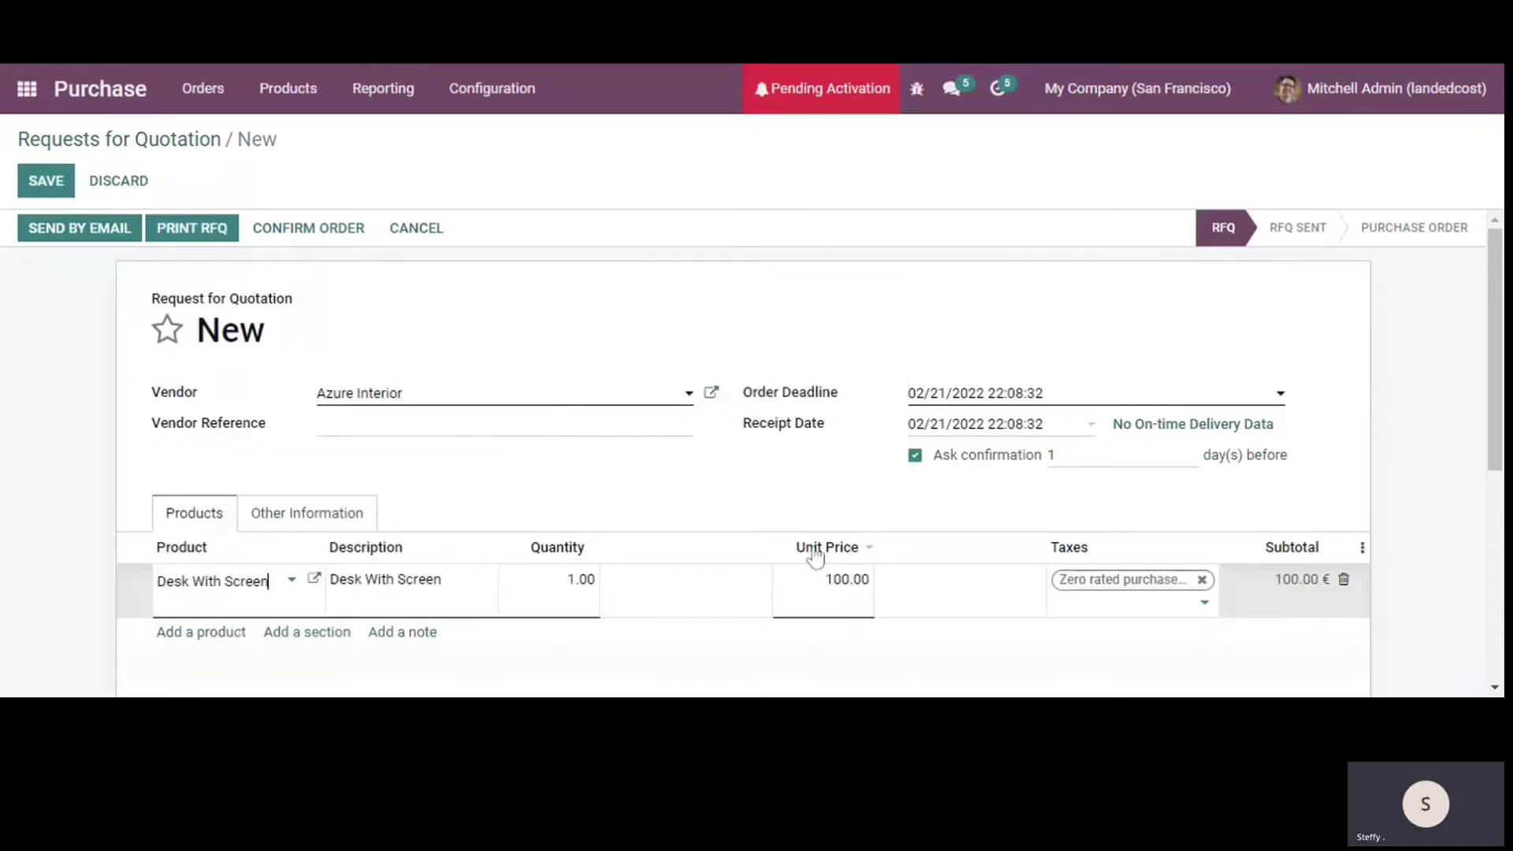
left_click(591, 582)
type("3")
scroll(677, 402, "down", 2)
scroll(677, 402, "up", 2)
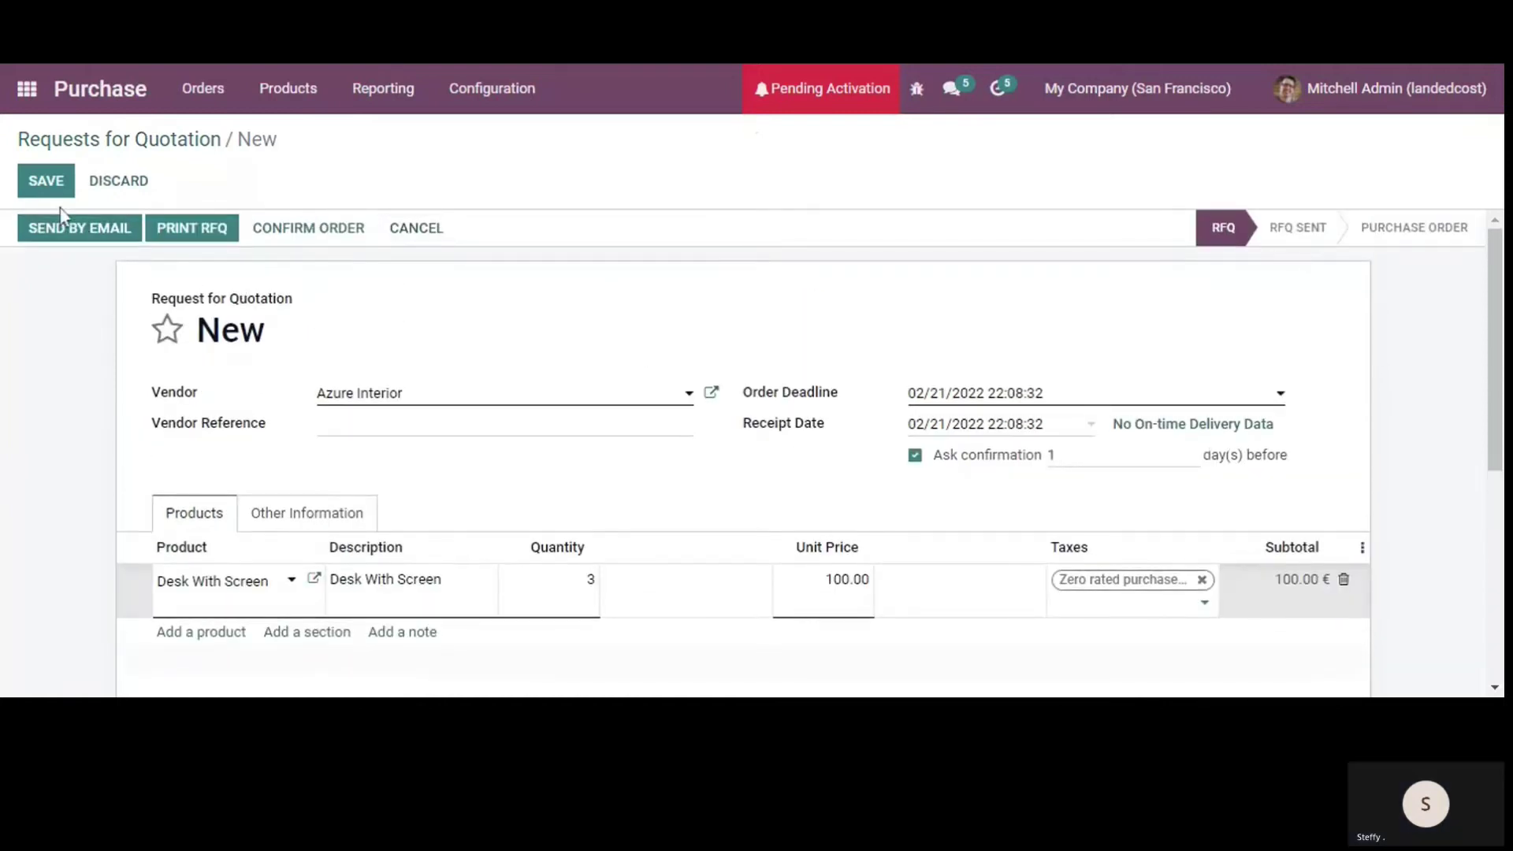
left_click(47, 182)
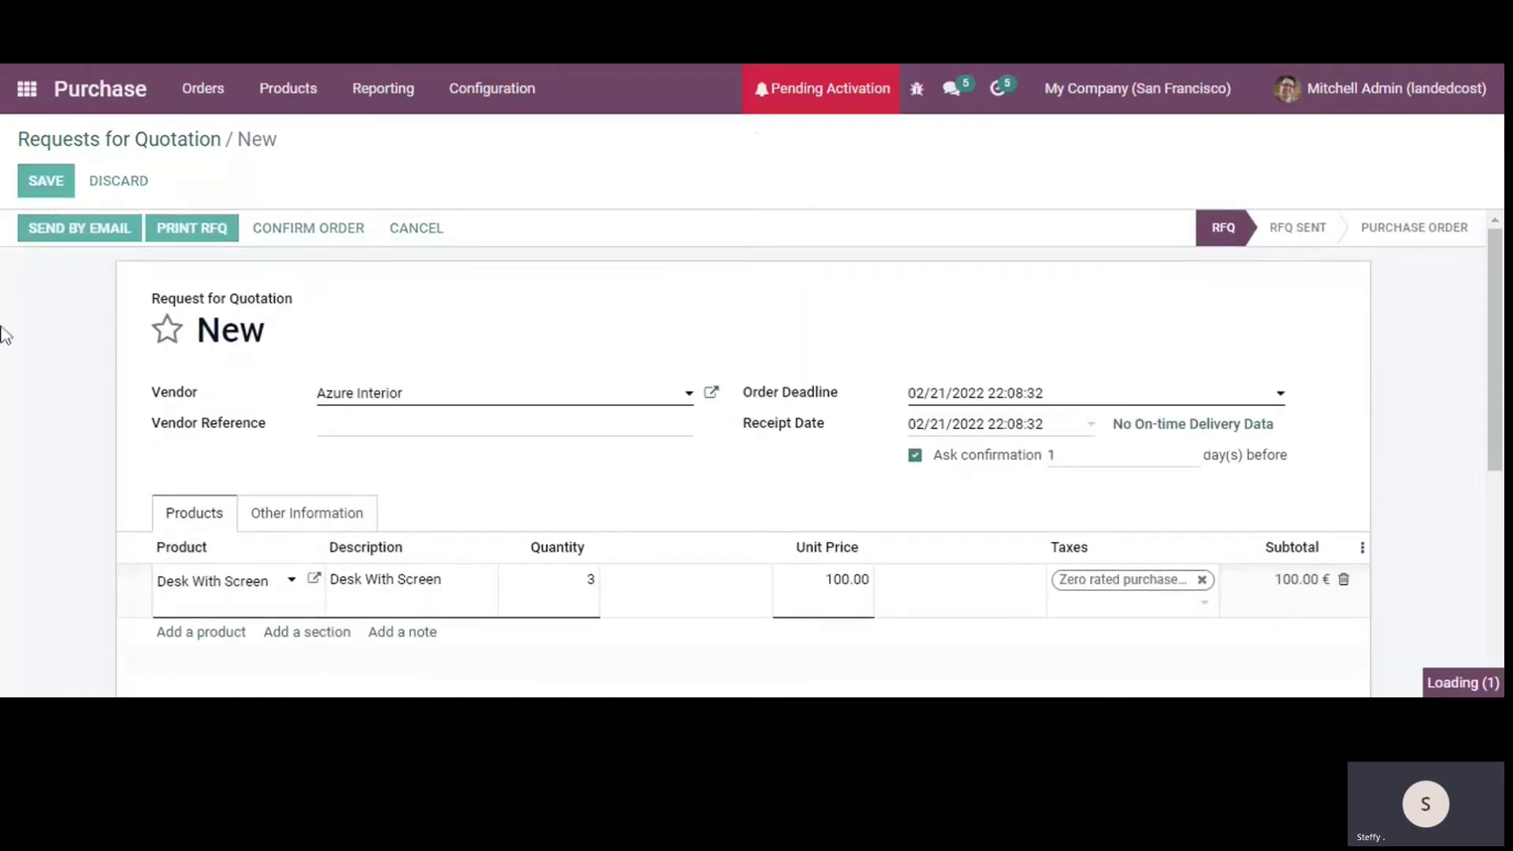
- Confirm order P00016 and validate receipt WH/IN/00014 for all 3 desks
left_click(322, 229)
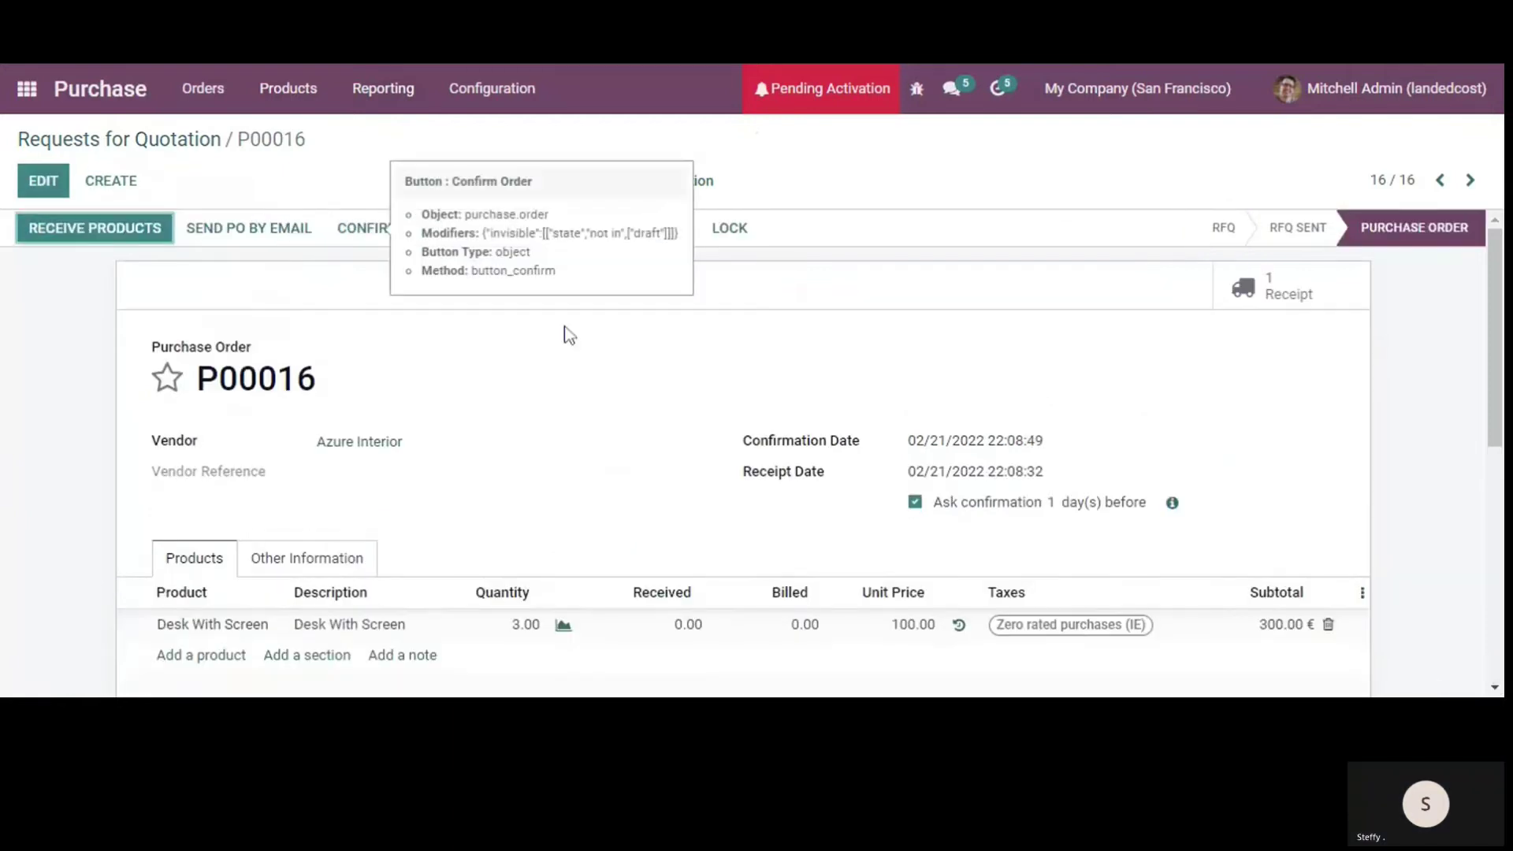
left_click(96, 235)
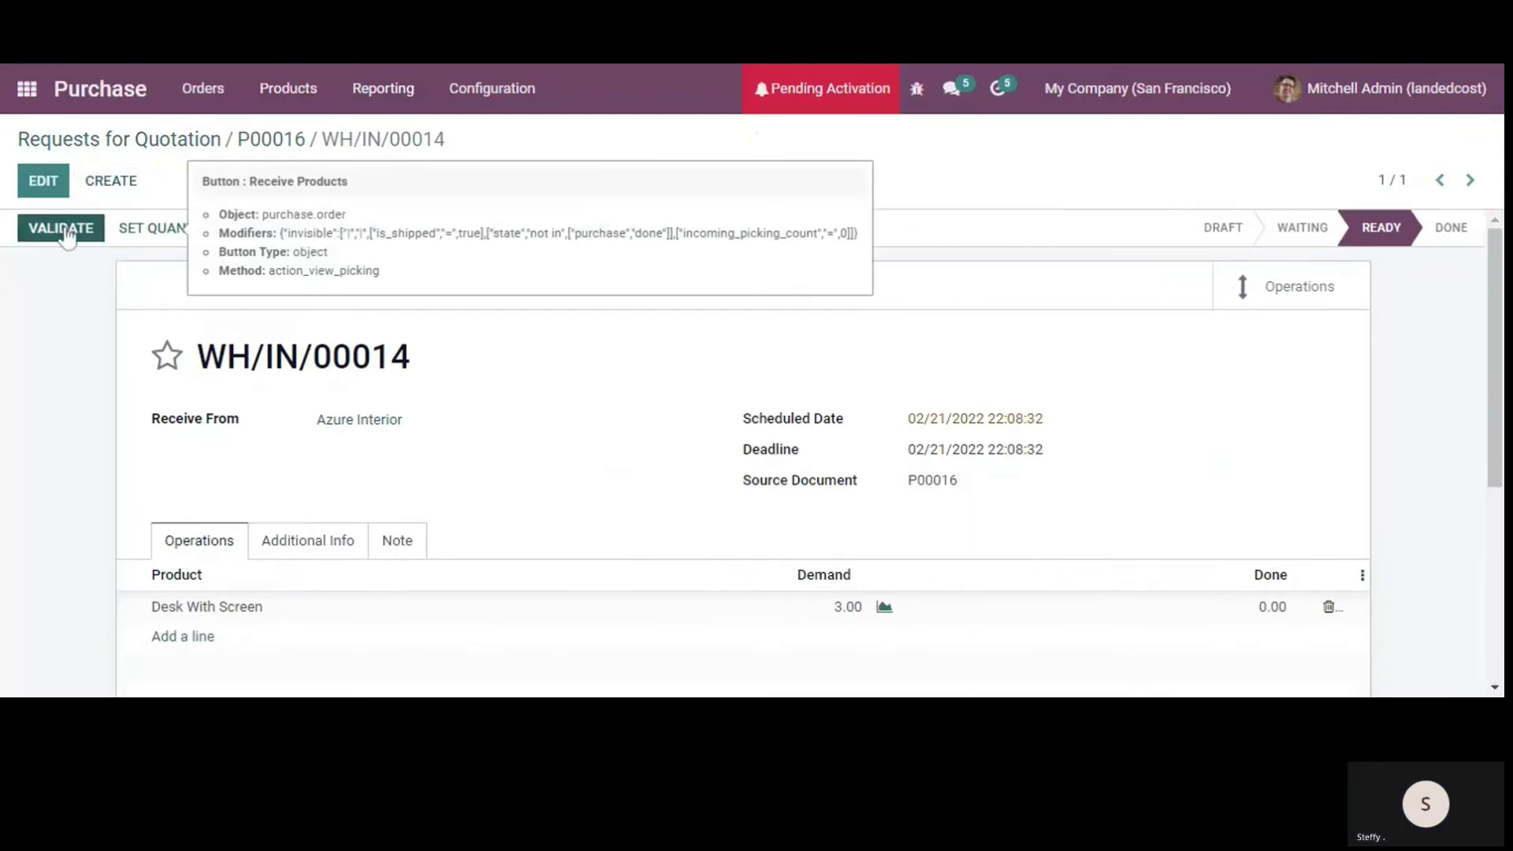
left_click(100, 235)
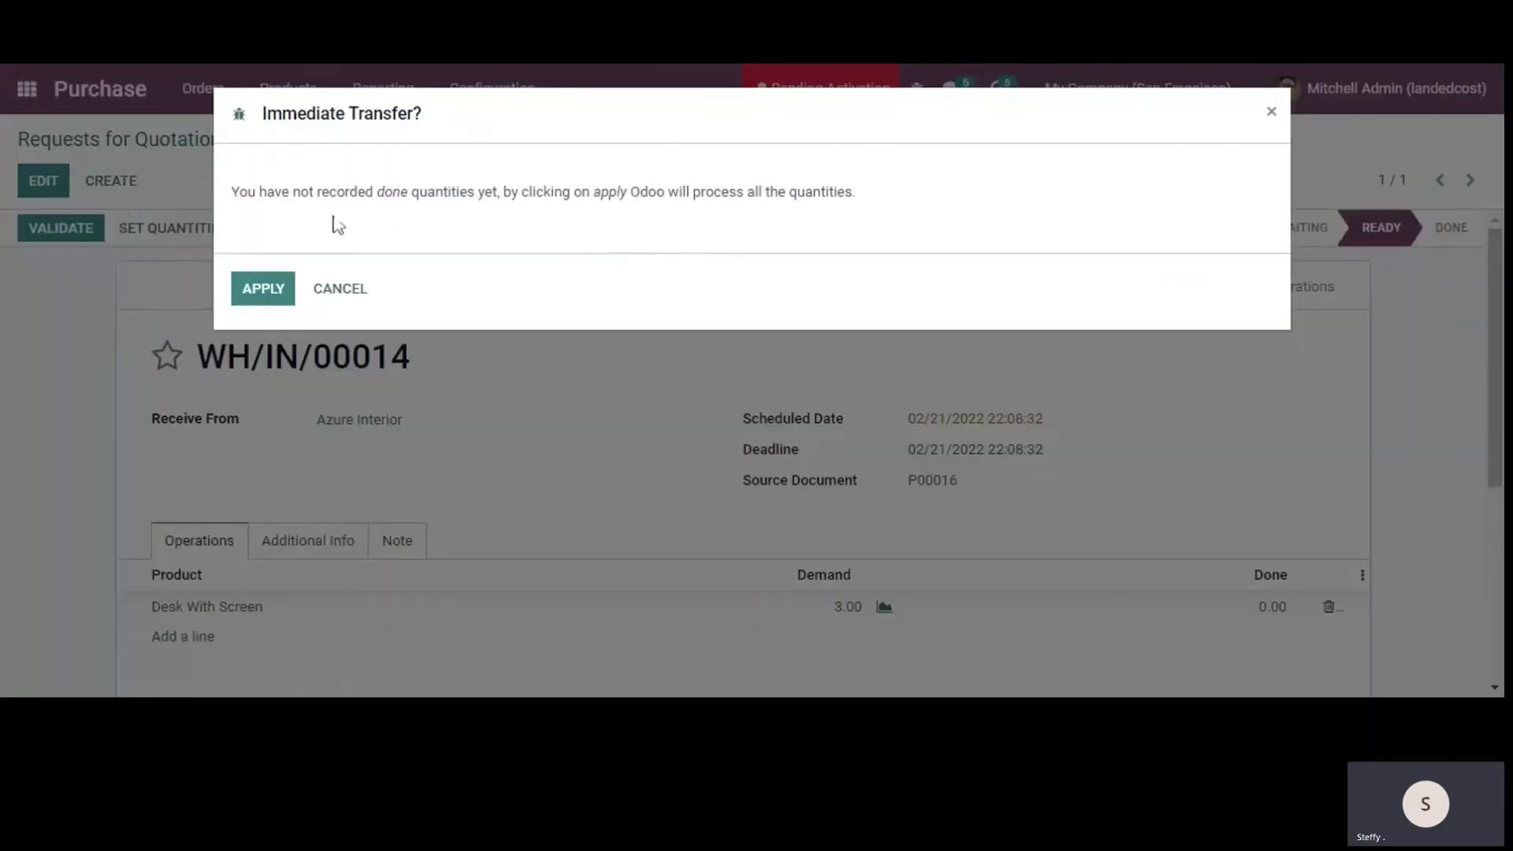
left_click(268, 288)
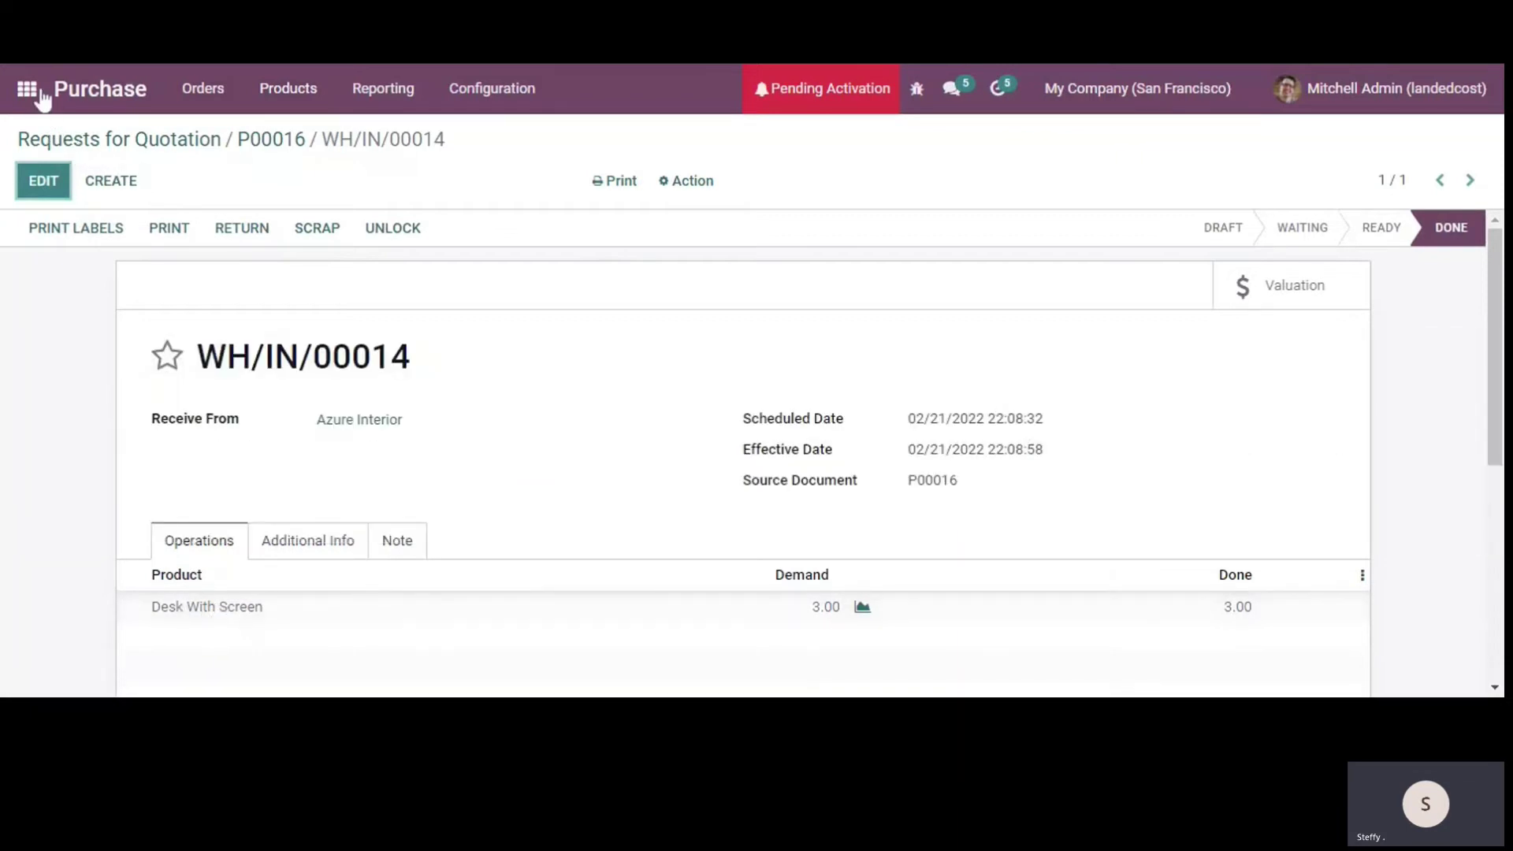
- Open the Inventory Valuation report and expand Desk With Screen: 3.00 units at 300.00
left_click(34, 93)
type("inv")
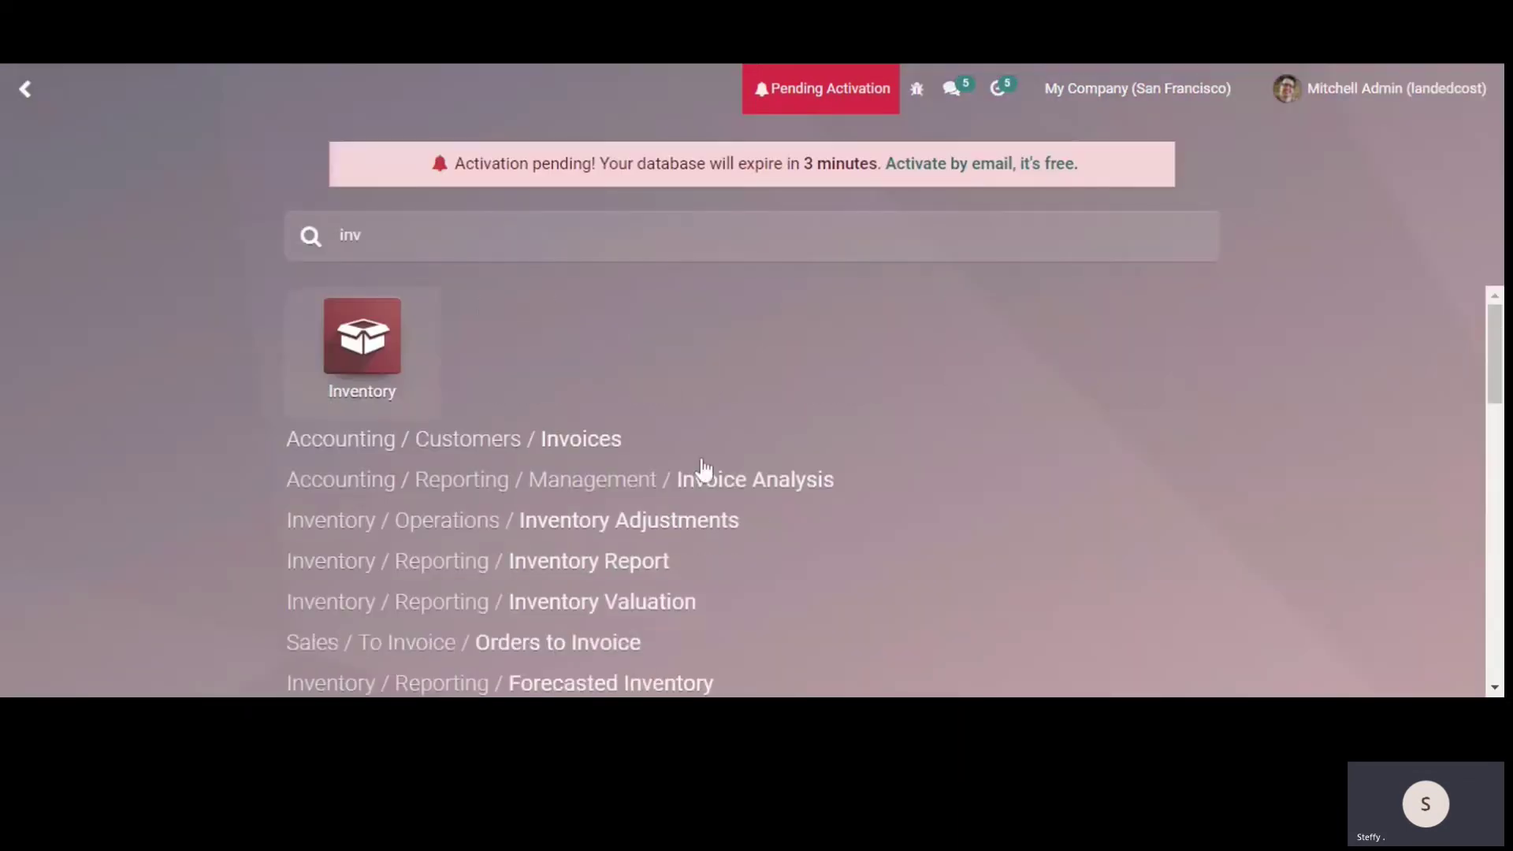
left_click(620, 617)
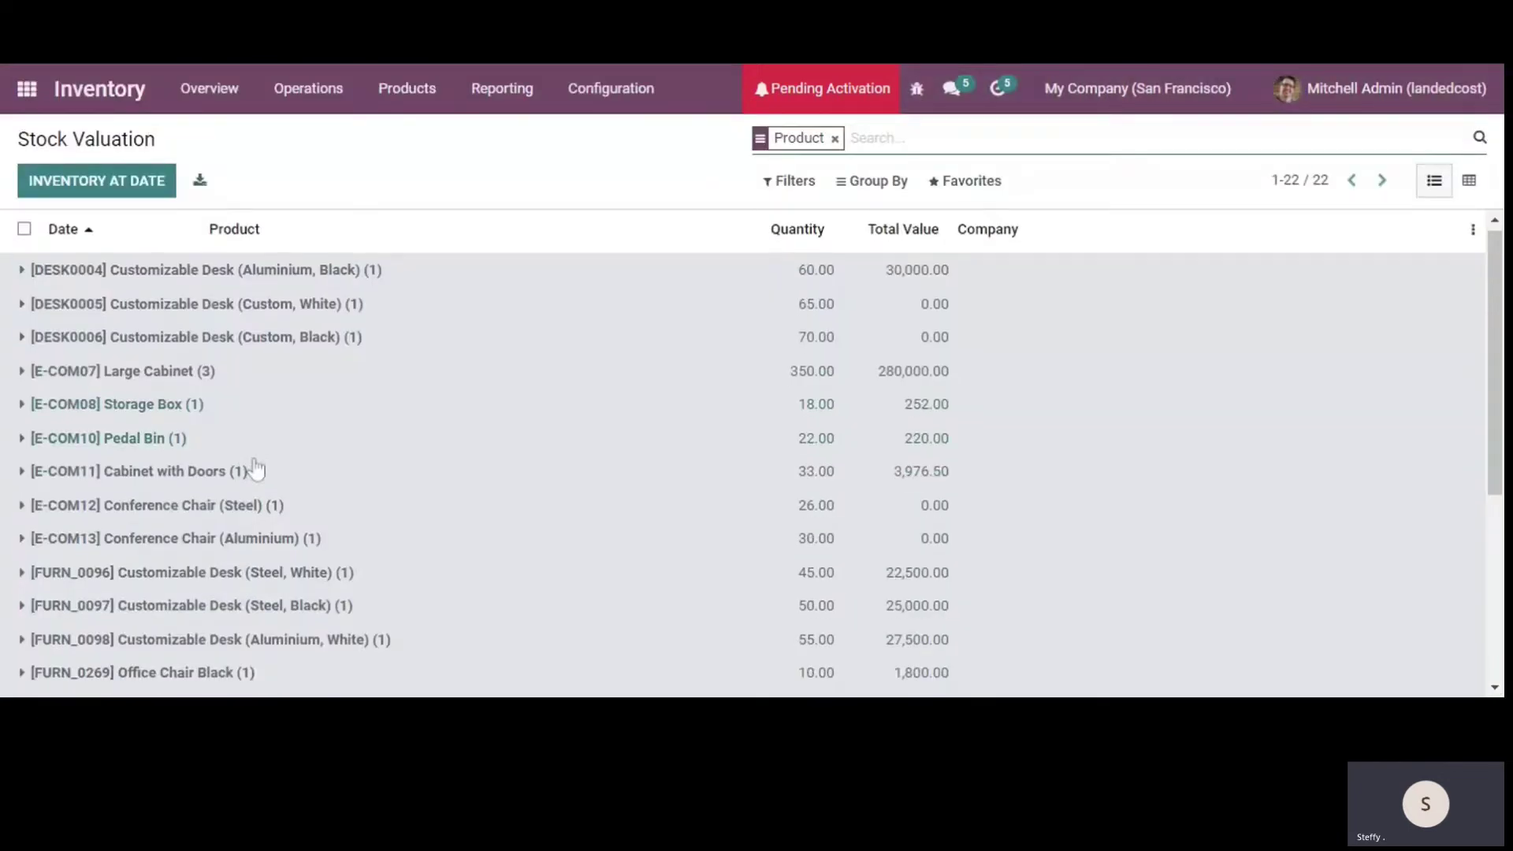
scroll(208, 521, "down", 5)
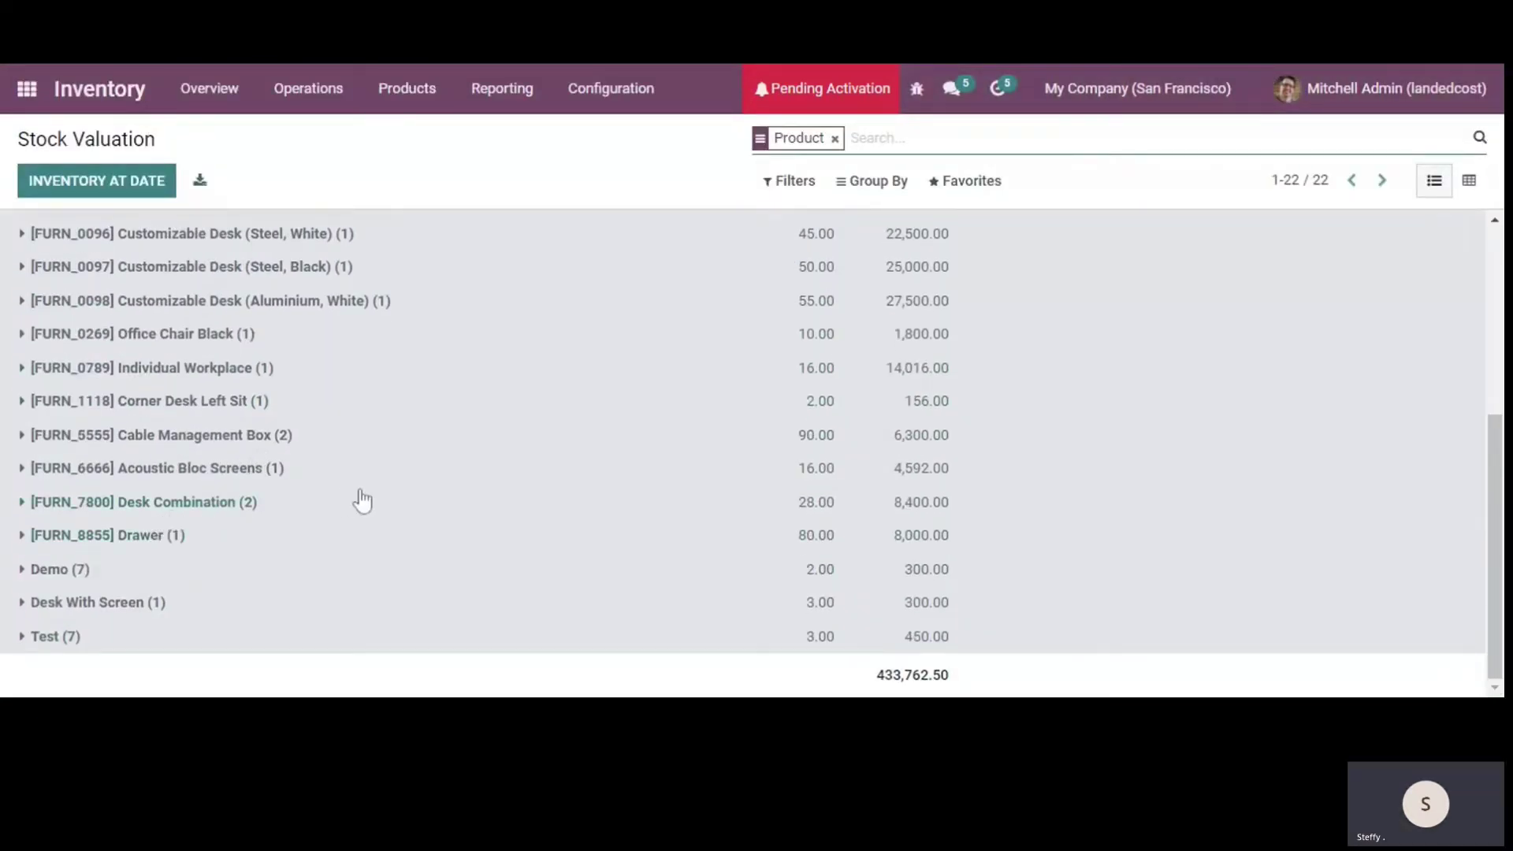
scroll(362, 499, "up", 5)
scroll(362, 499, "down", 5)
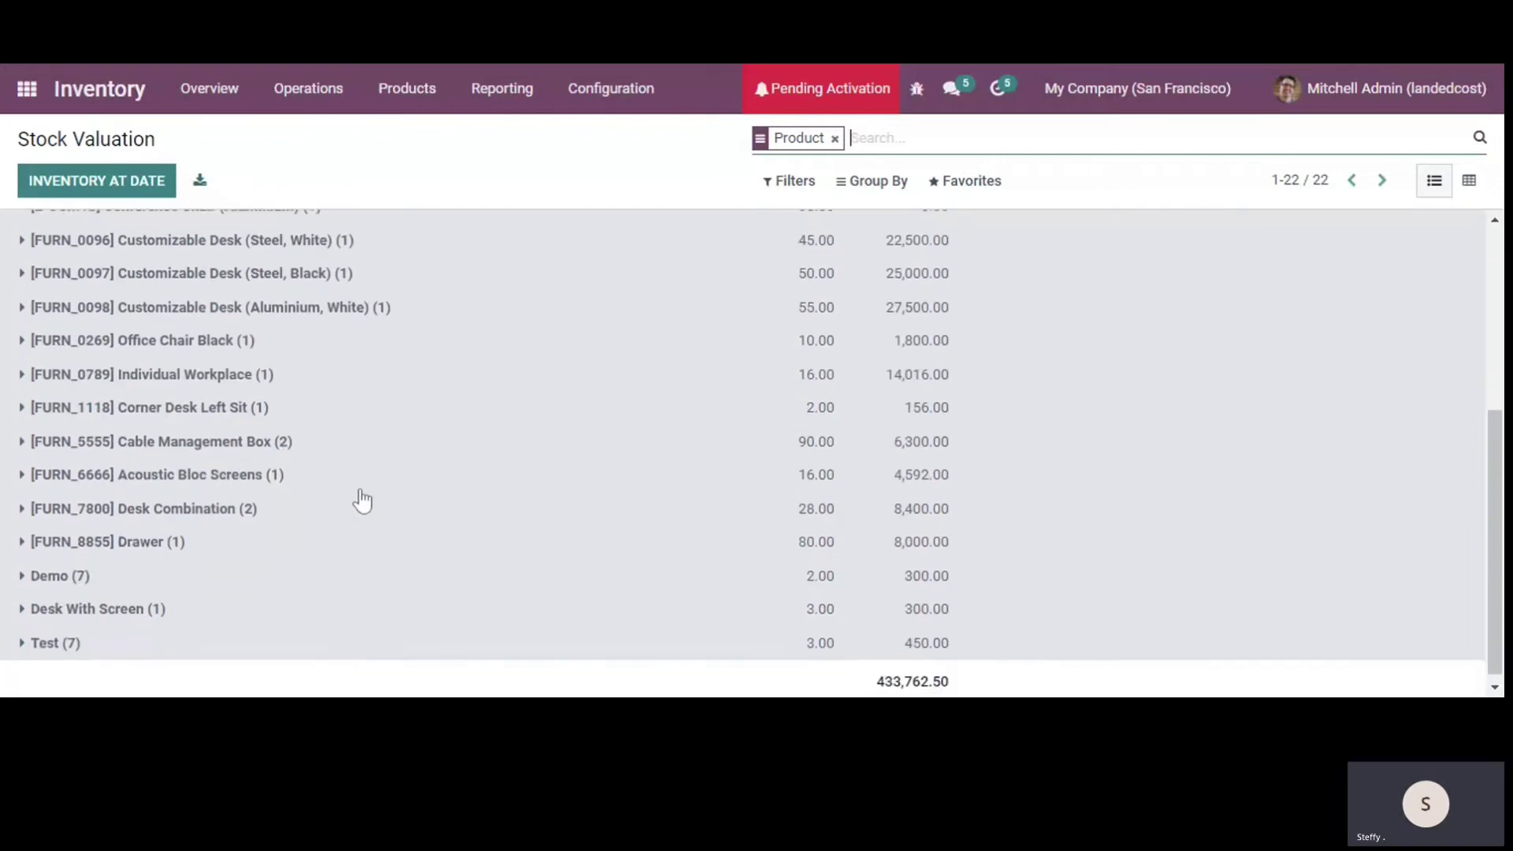
left_click(795, 617)
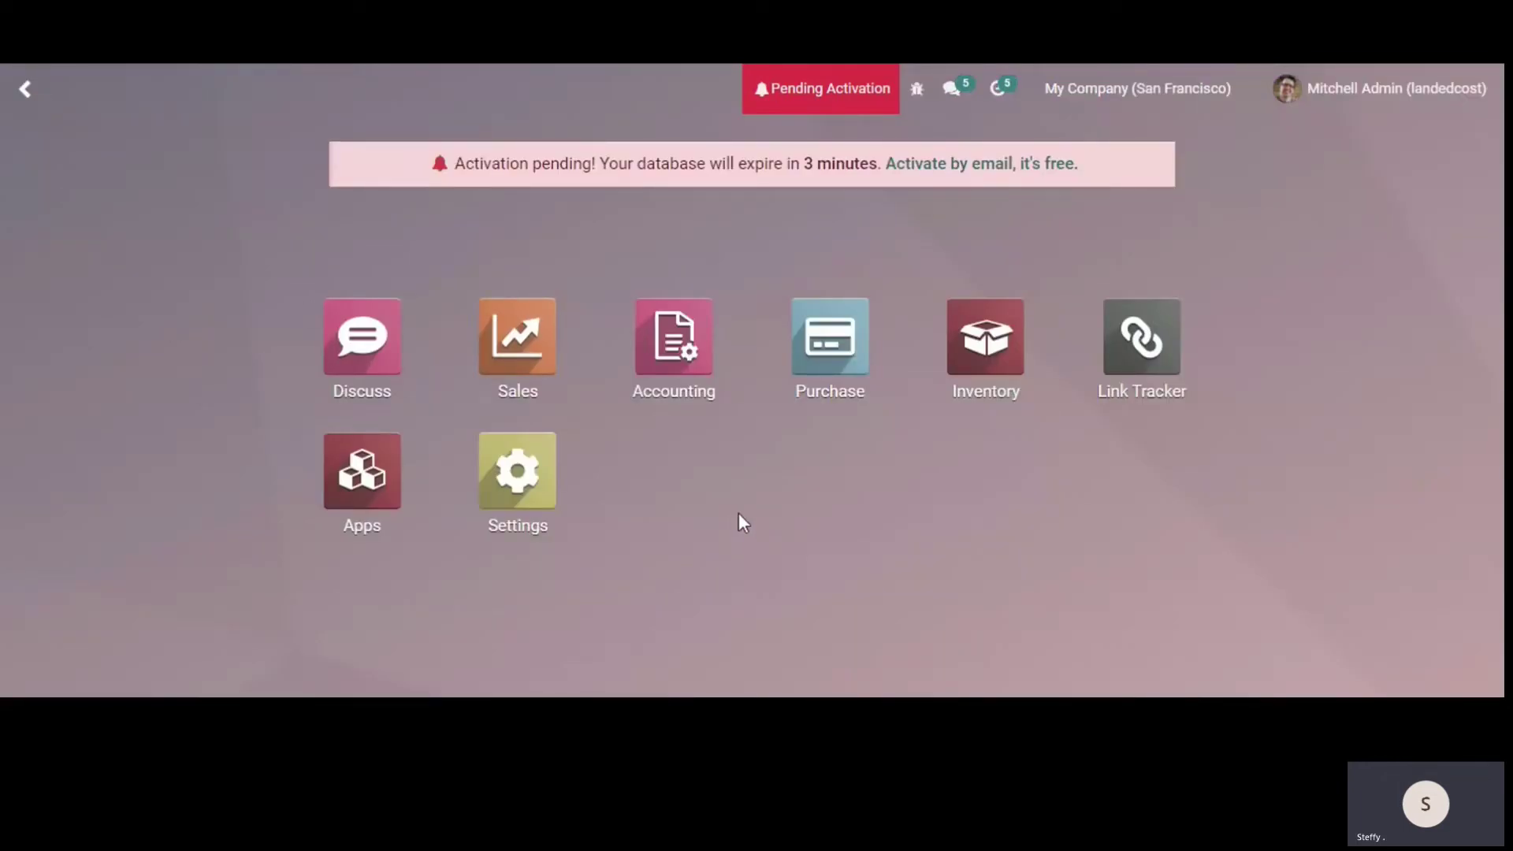
- Create a draft vendor bill from purchase order P00016
left_click(820, 359)
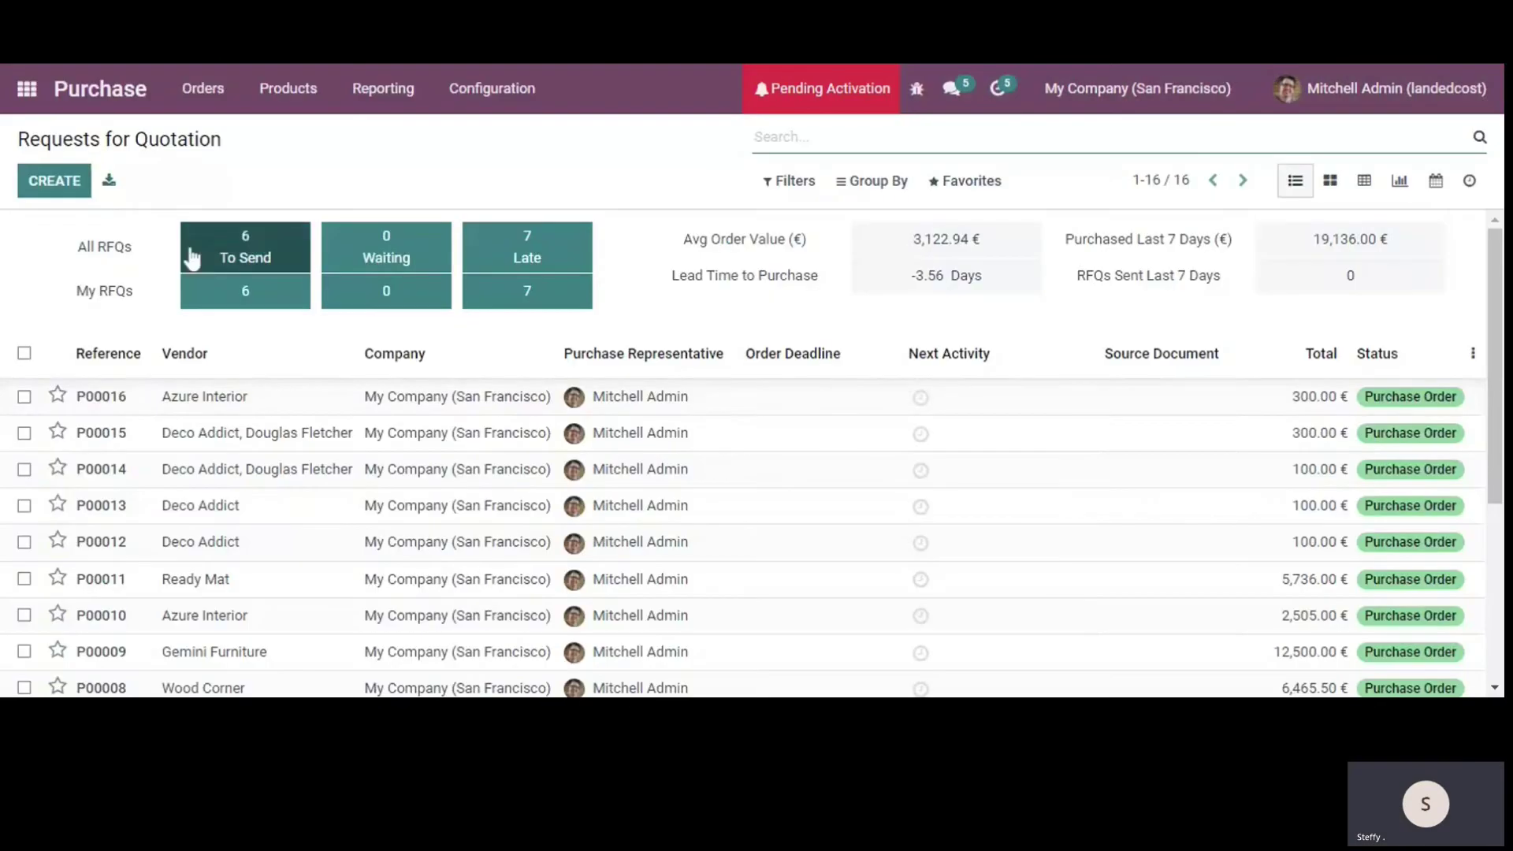
left_click(276, 402)
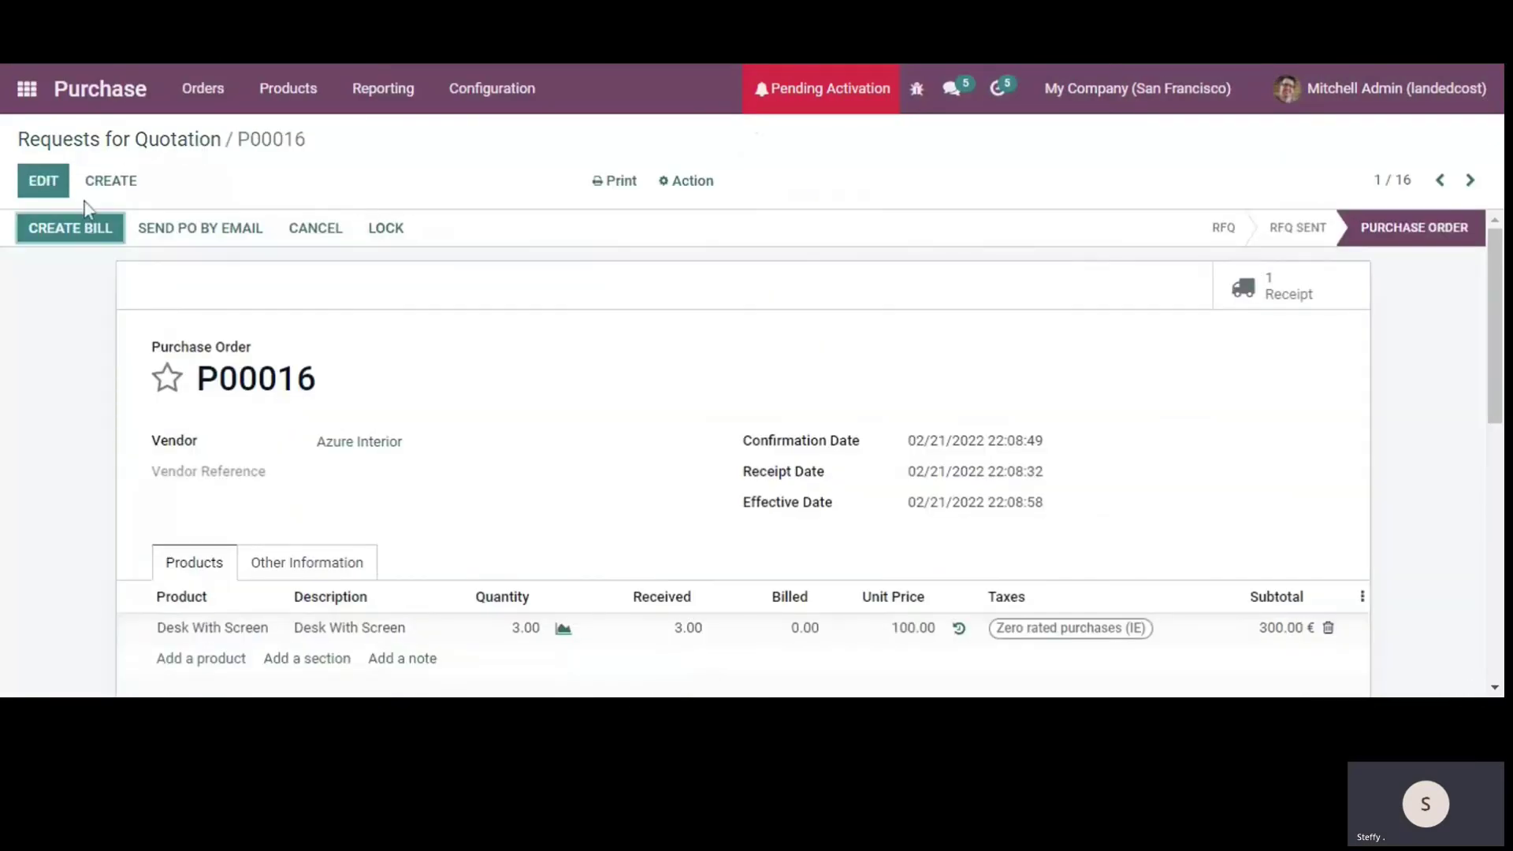
left_click(75, 230)
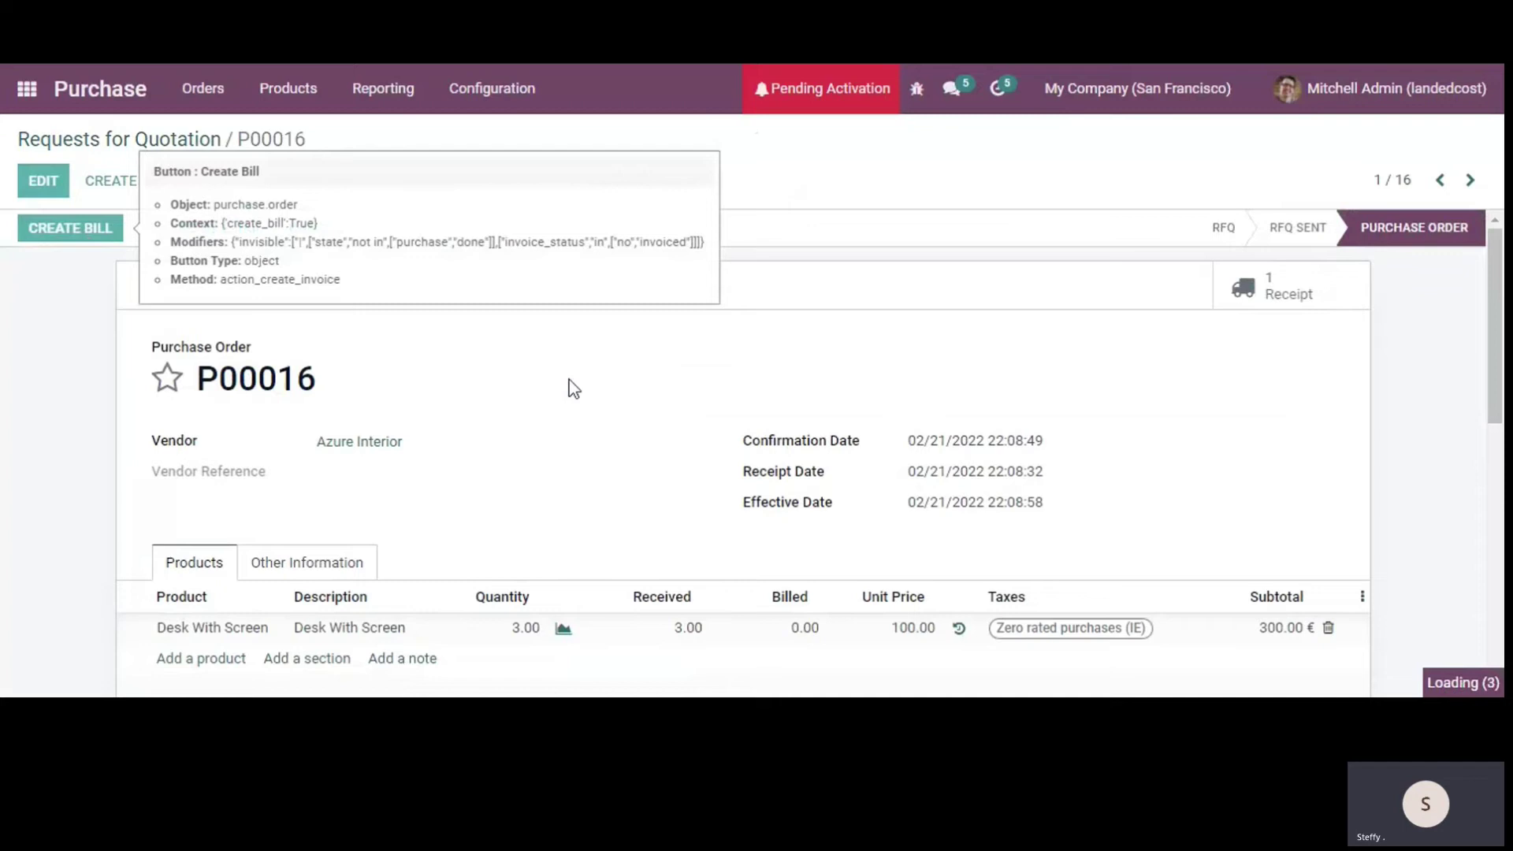
scroll(622, 429, "down", 2)
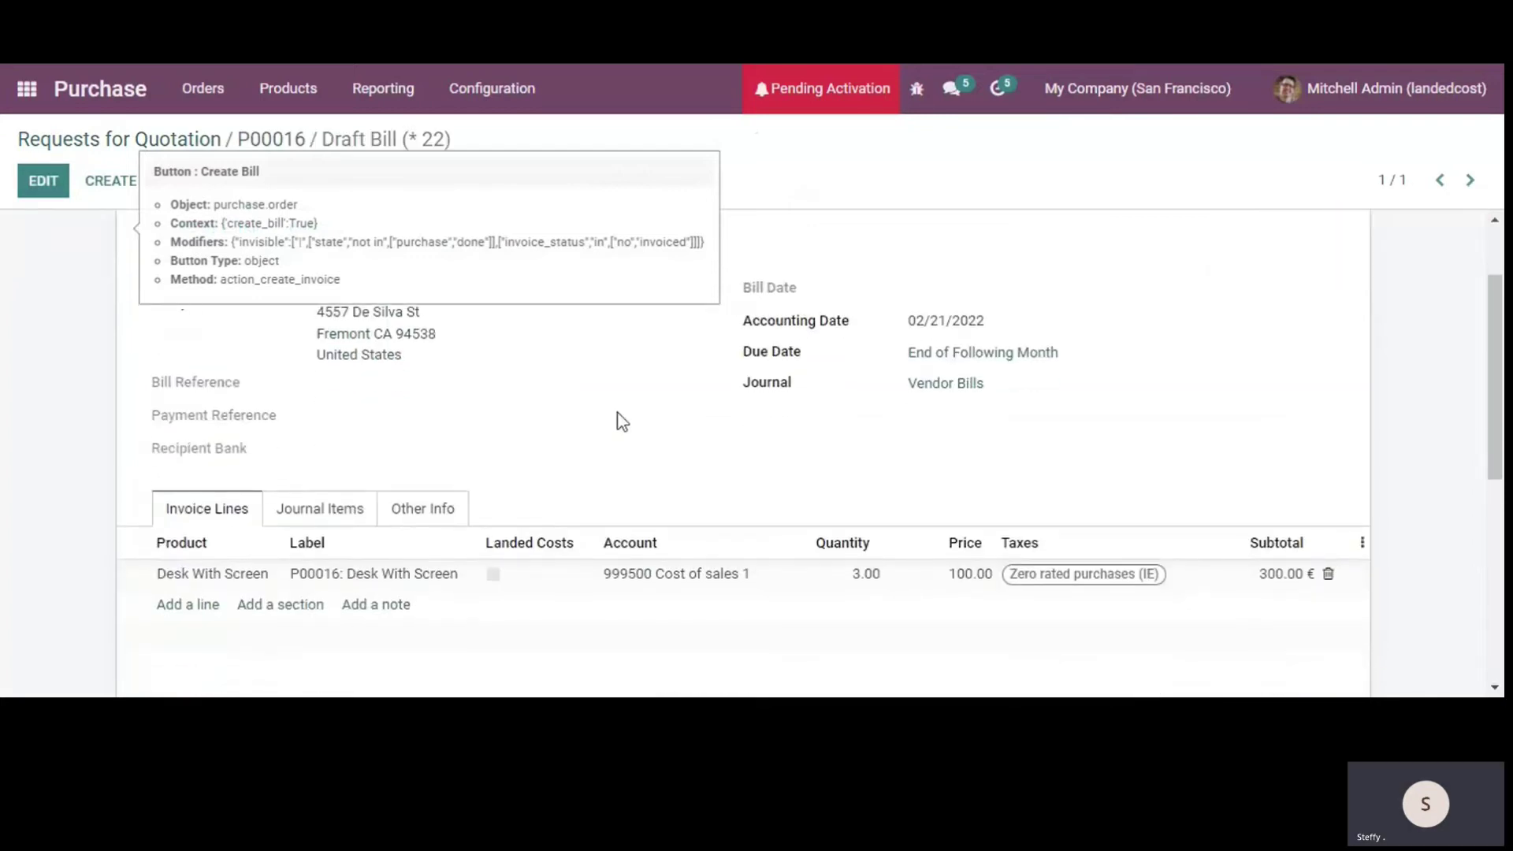
scroll(75, 367, "up", 3)
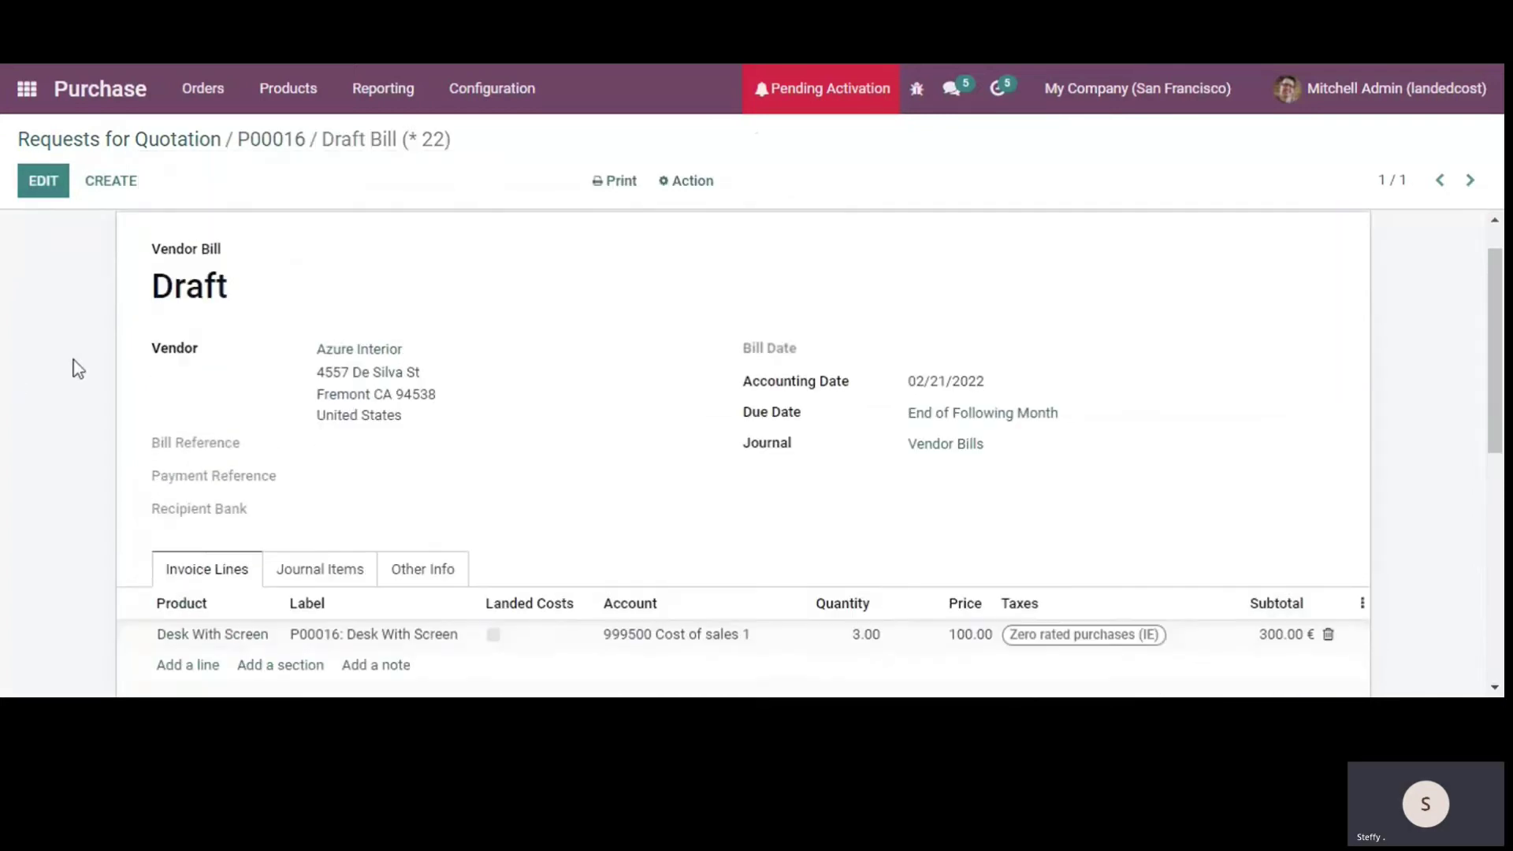
- Add a Transport line priced 150.00 to the bill and save it, totalling 450.00 €
left_click(63, 180)
scroll(587, 335, "down", 3)
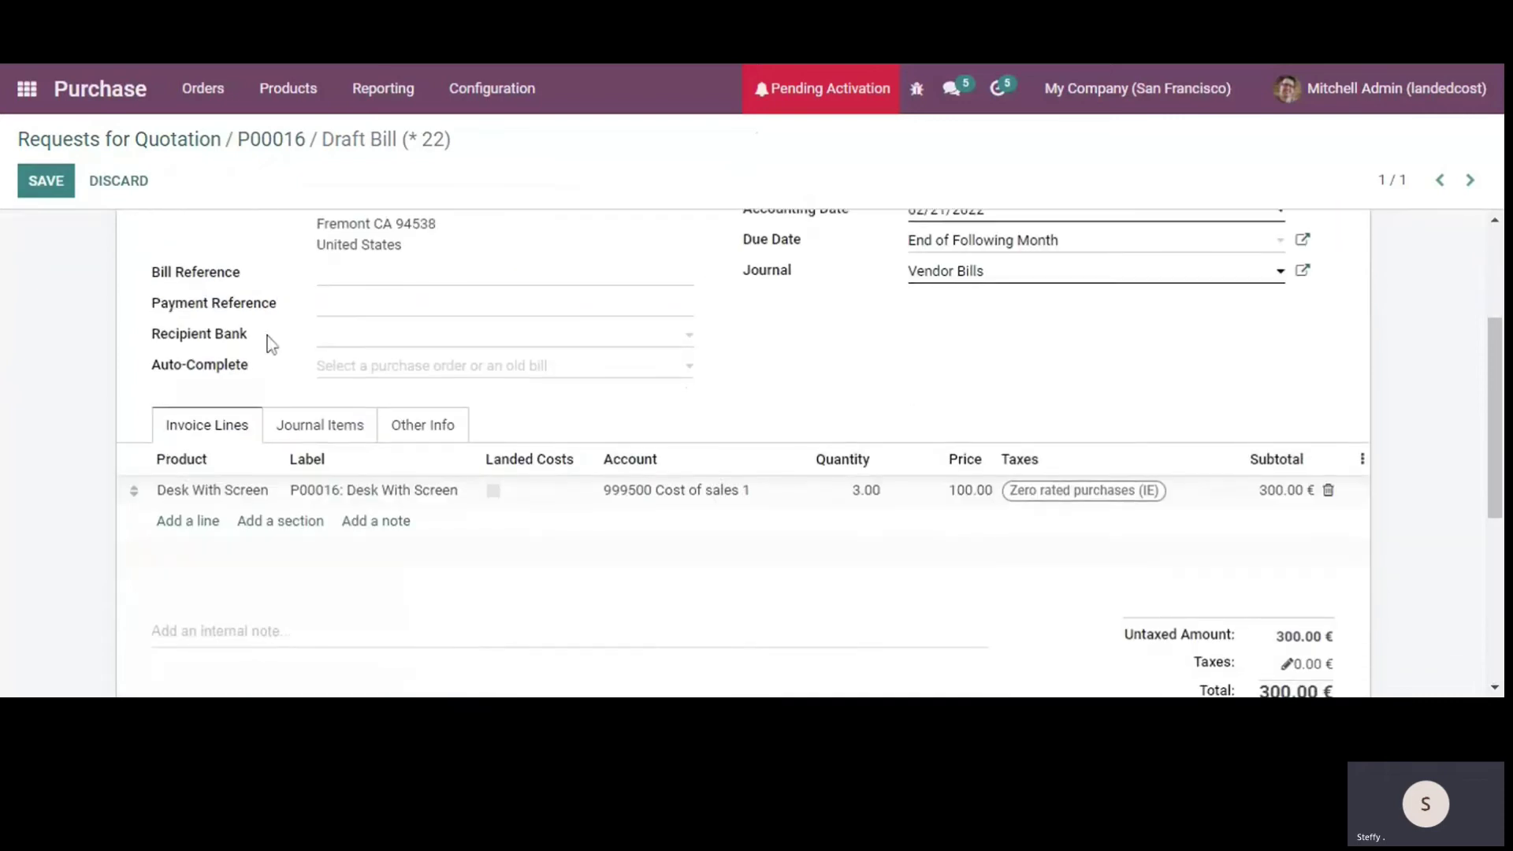
left_click(194, 526)
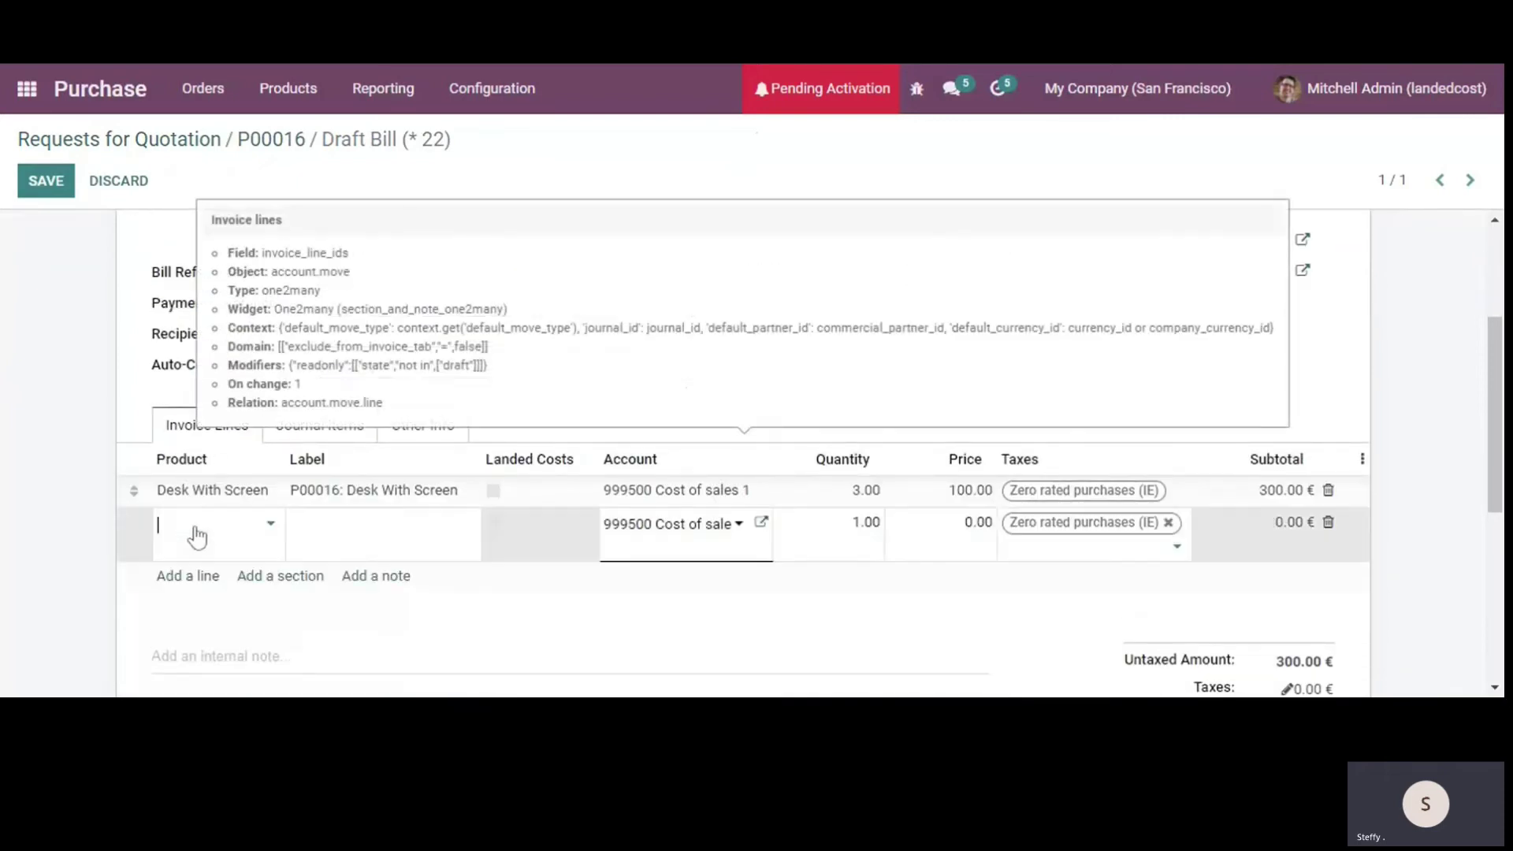
type("tra")
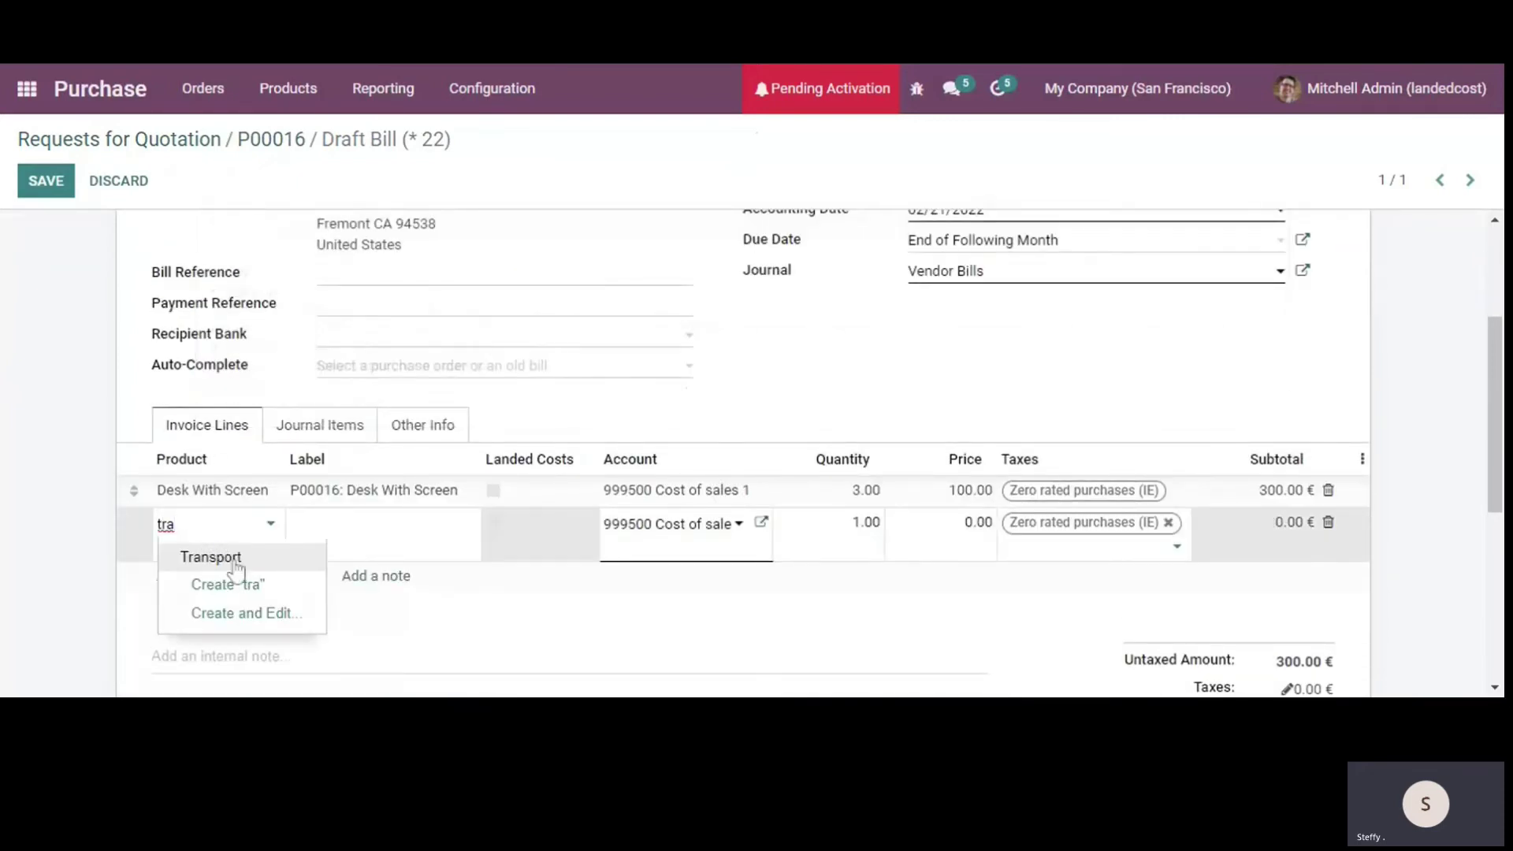
left_click(210, 554)
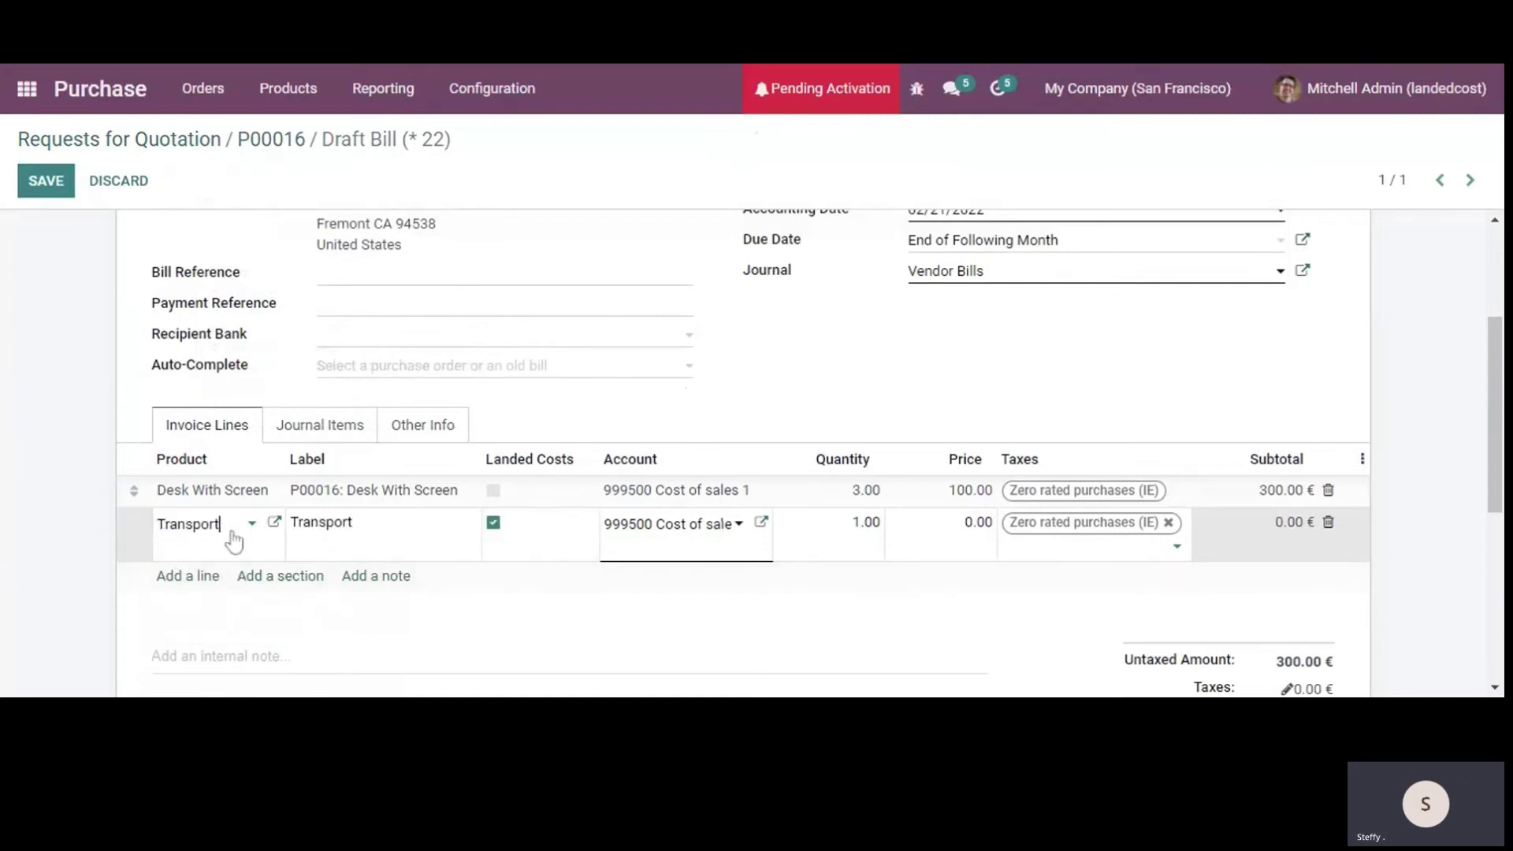
left_click(981, 526)
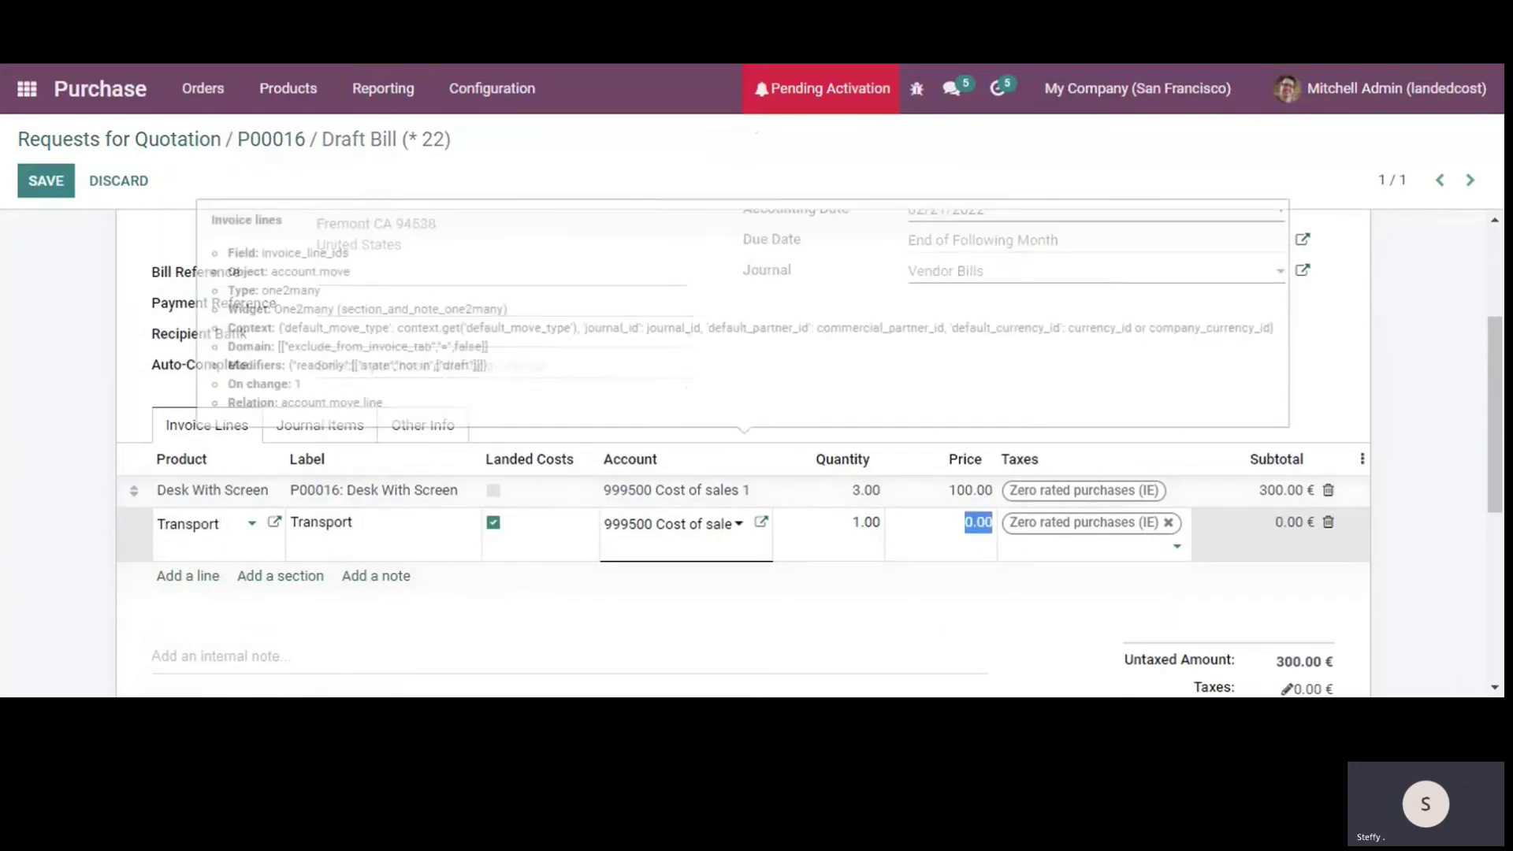
type("150")
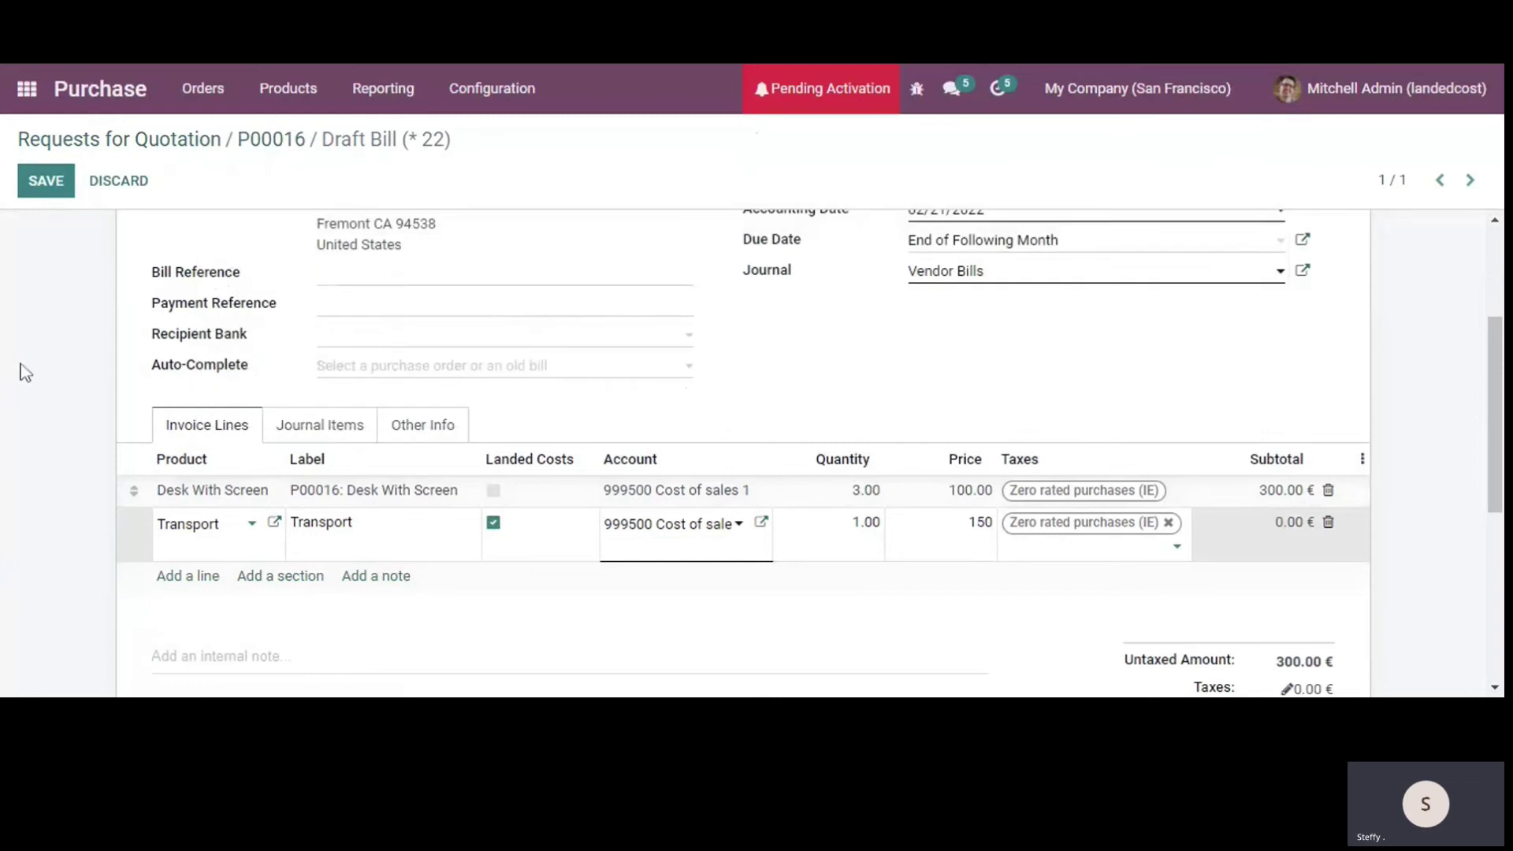
left_click(46, 180)
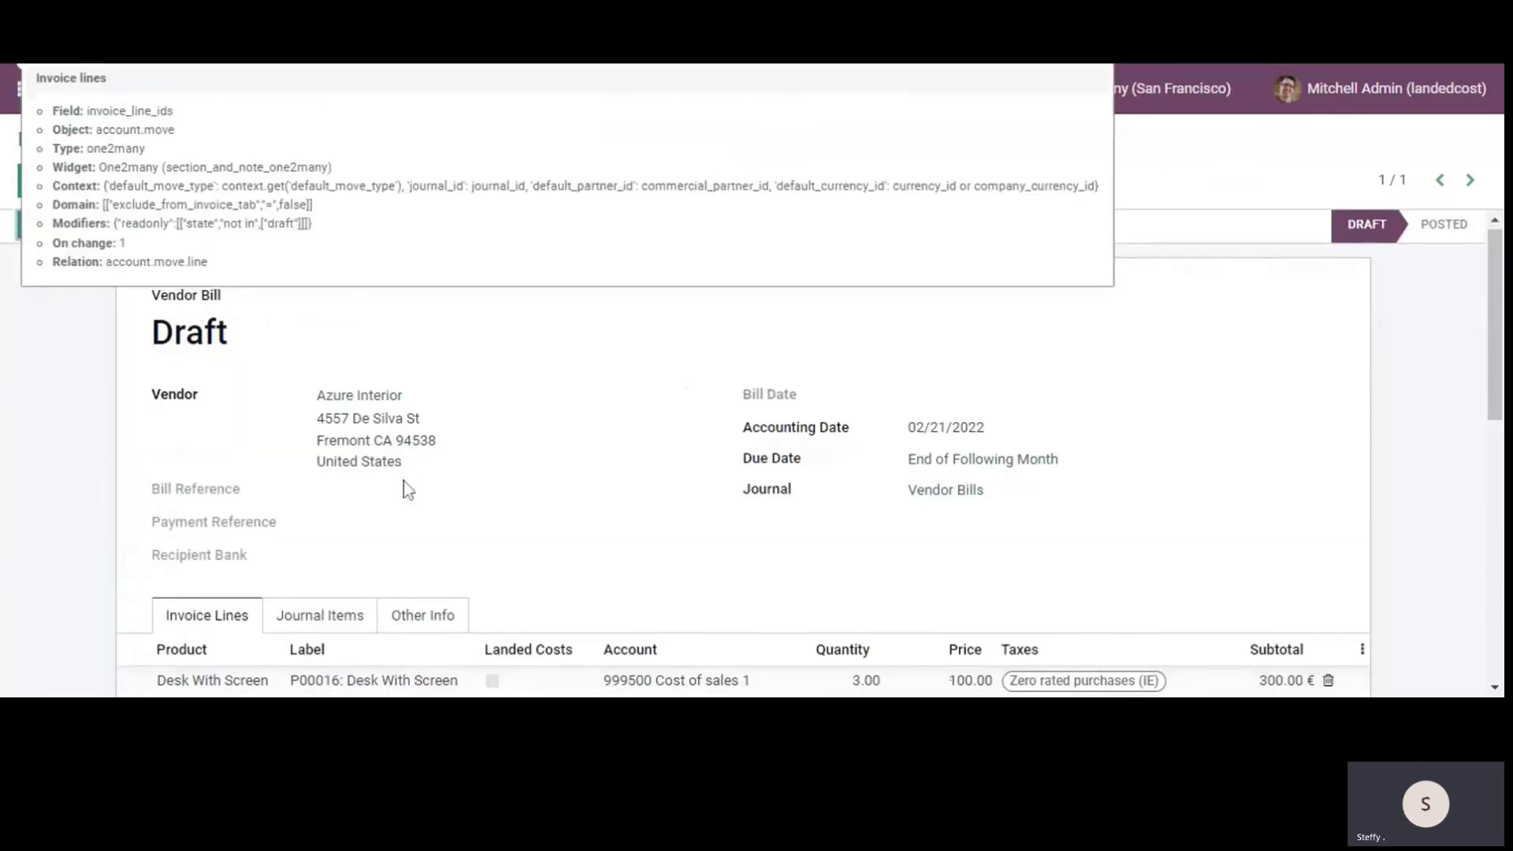
scroll(403, 481, "down", 2)
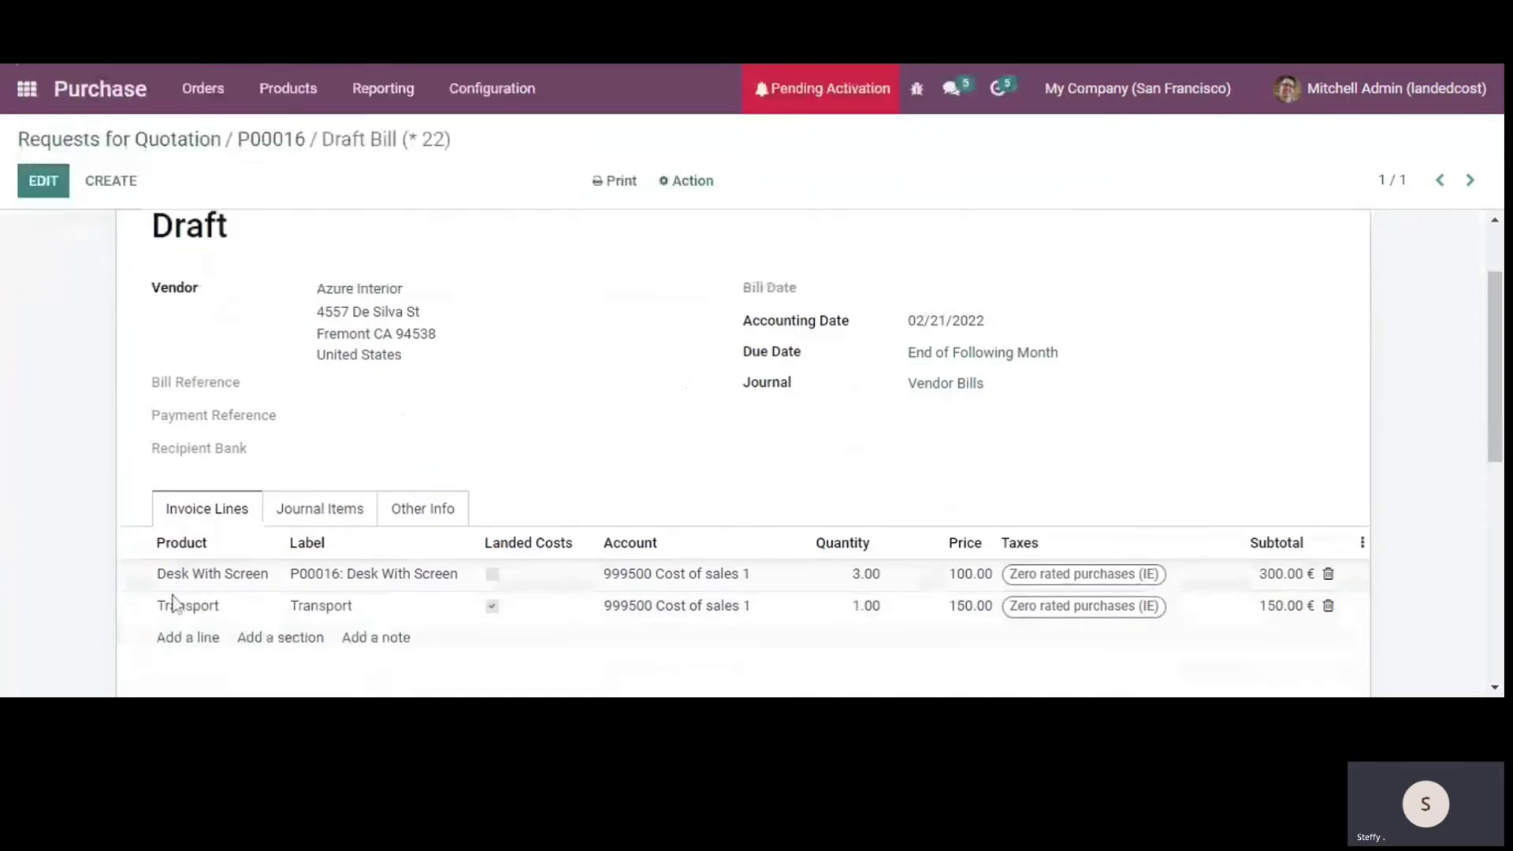
scroll(551, 552, "down", 2)
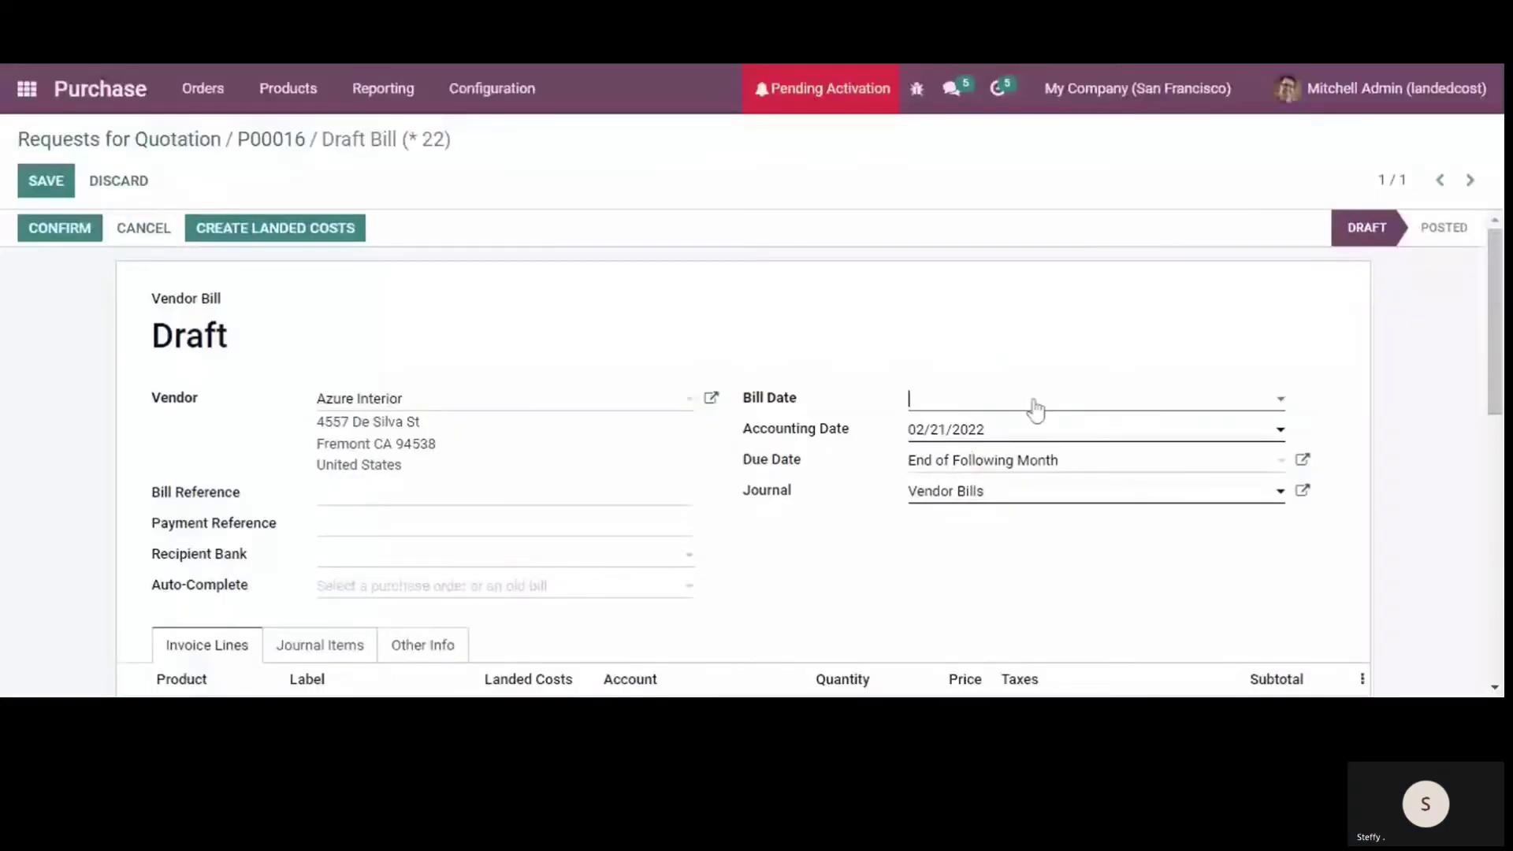
- Dismiss the bill date error and create landed cost LC/2022/0005 from the posted bill
left_click(57, 230)
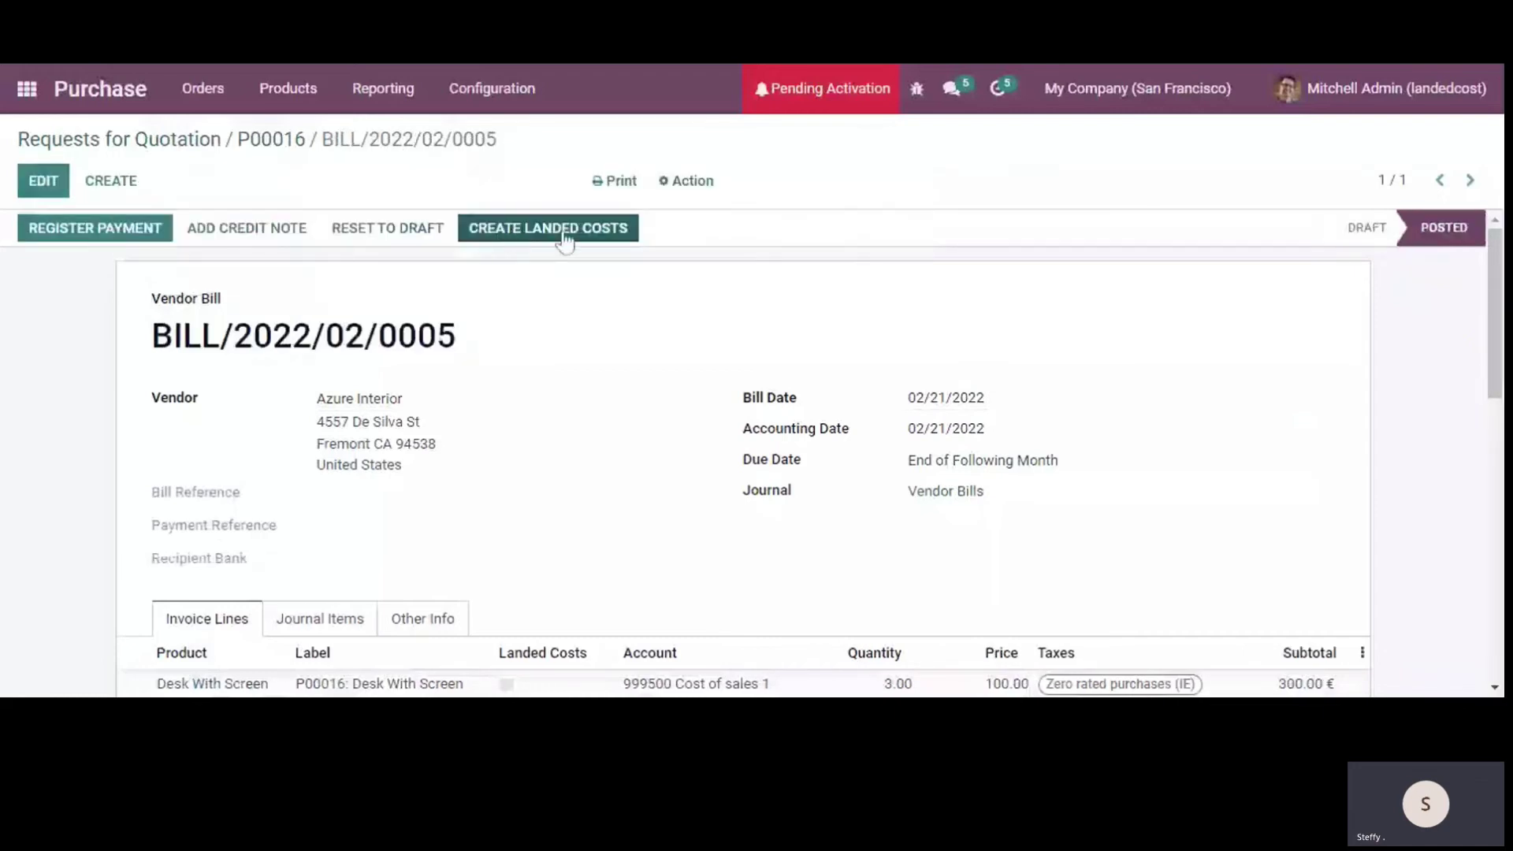
left_click(560, 231)
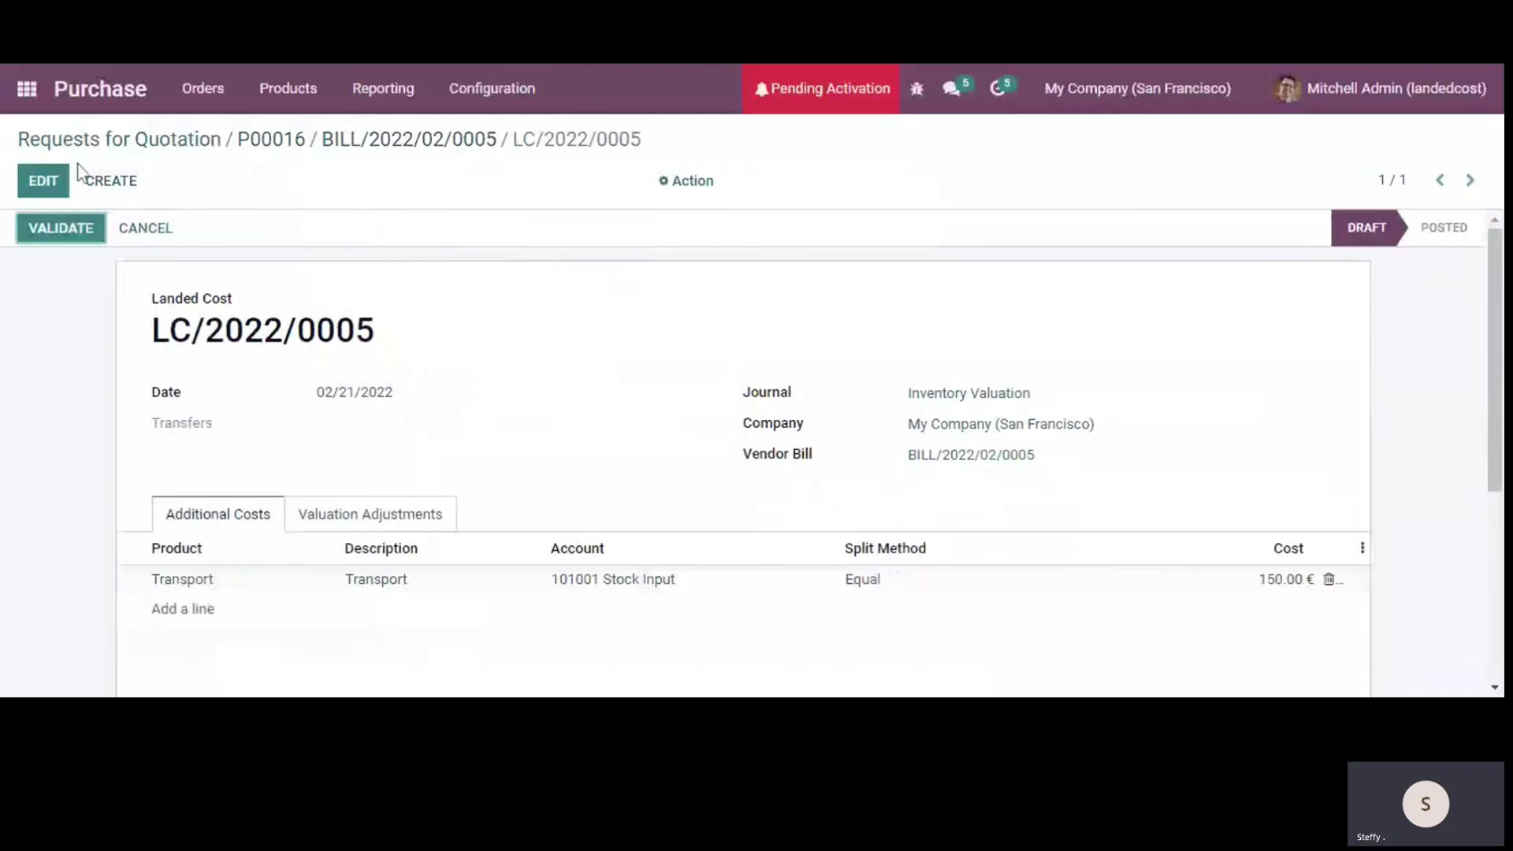
- Link receipt WH/IN/00014 to LC/2022/0005, save, and validate it
left_click(43, 181)
left_click(421, 442)
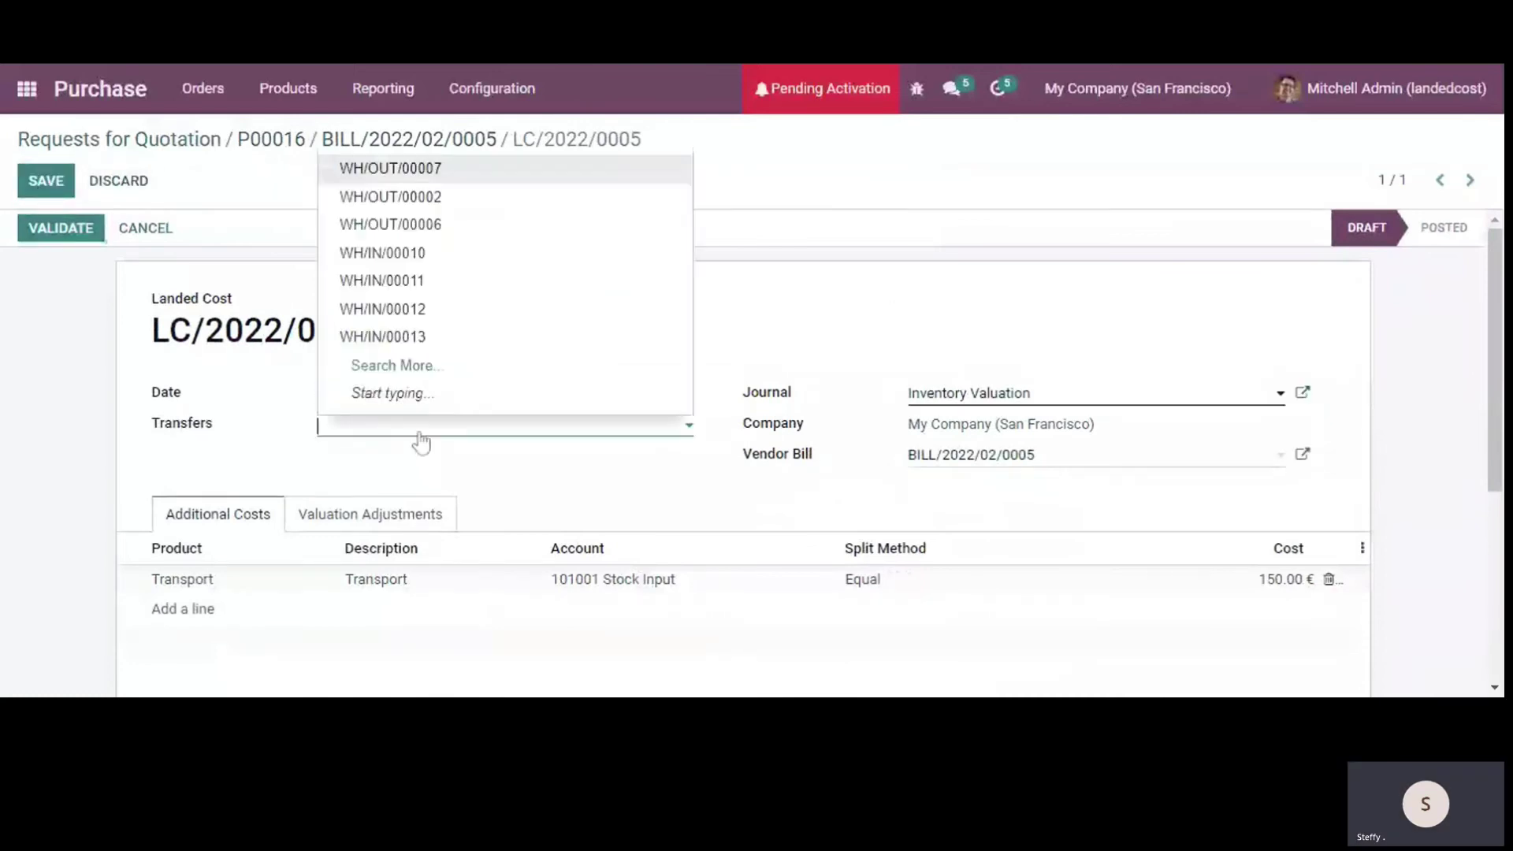
type("0")
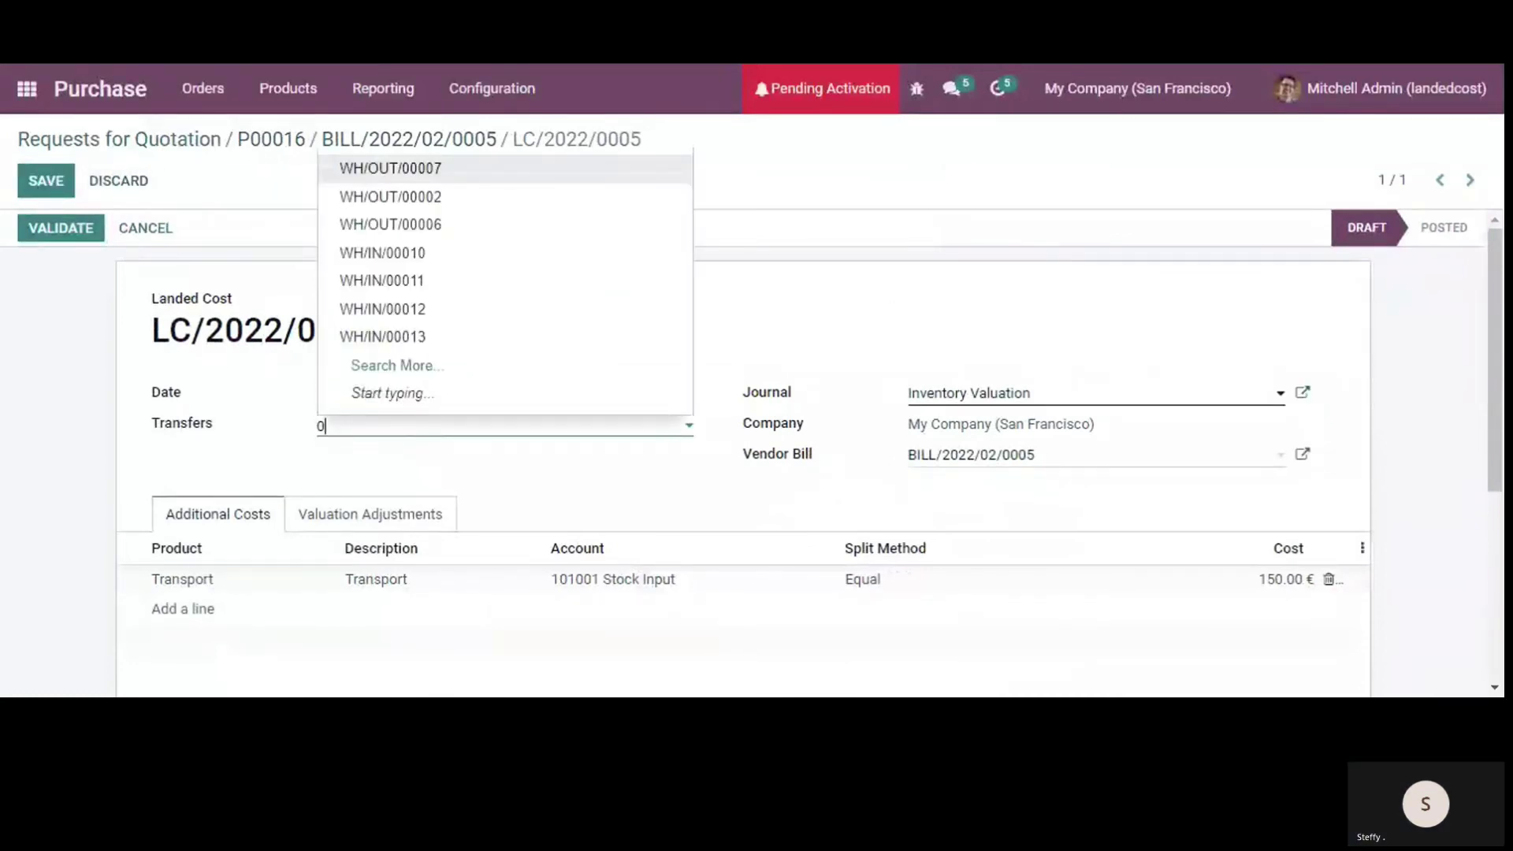
type("014")
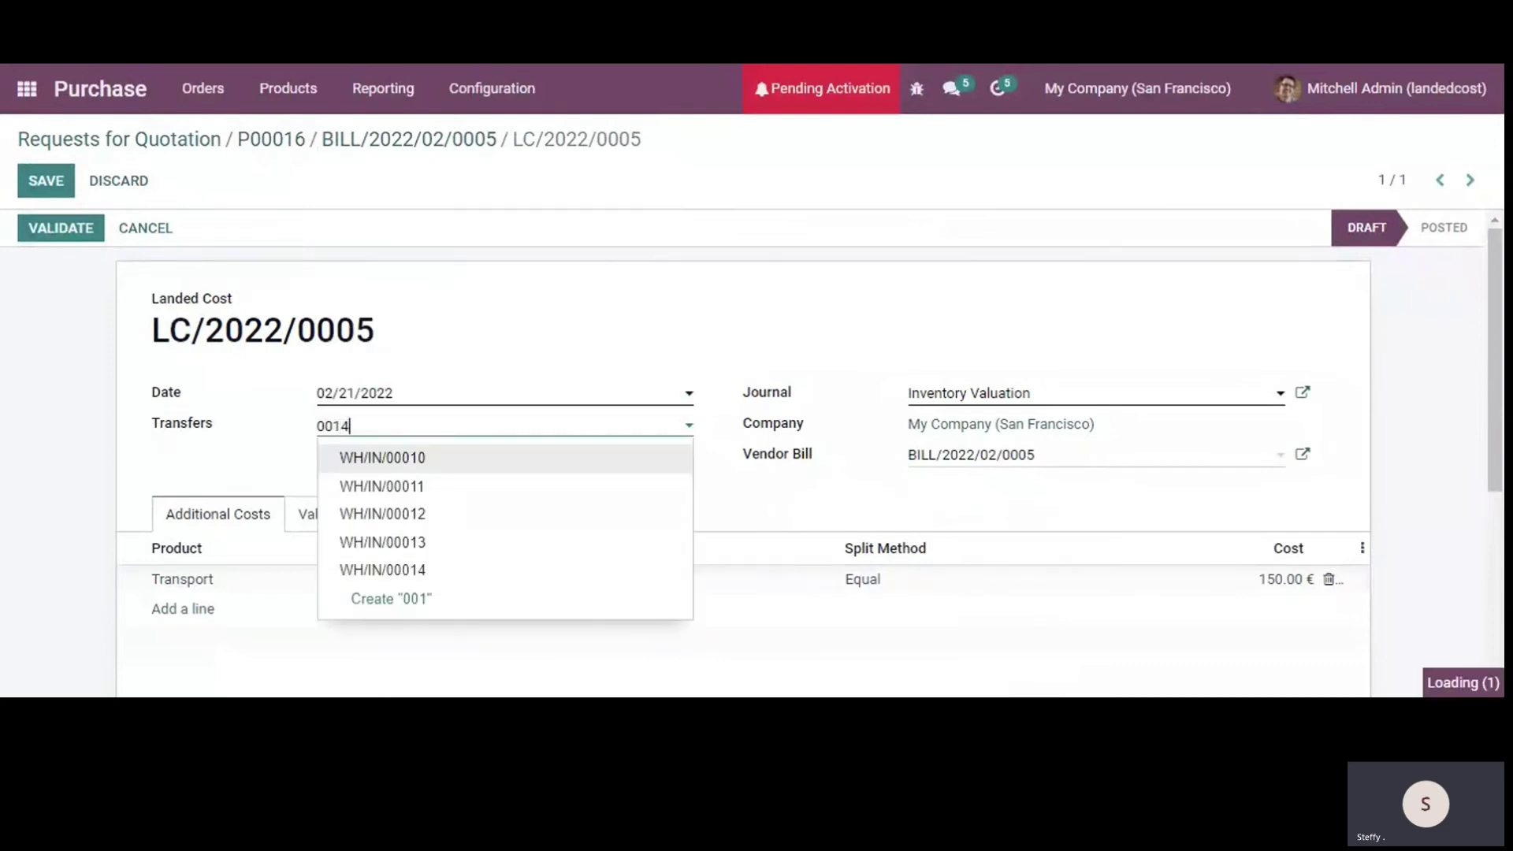
left_click(454, 460)
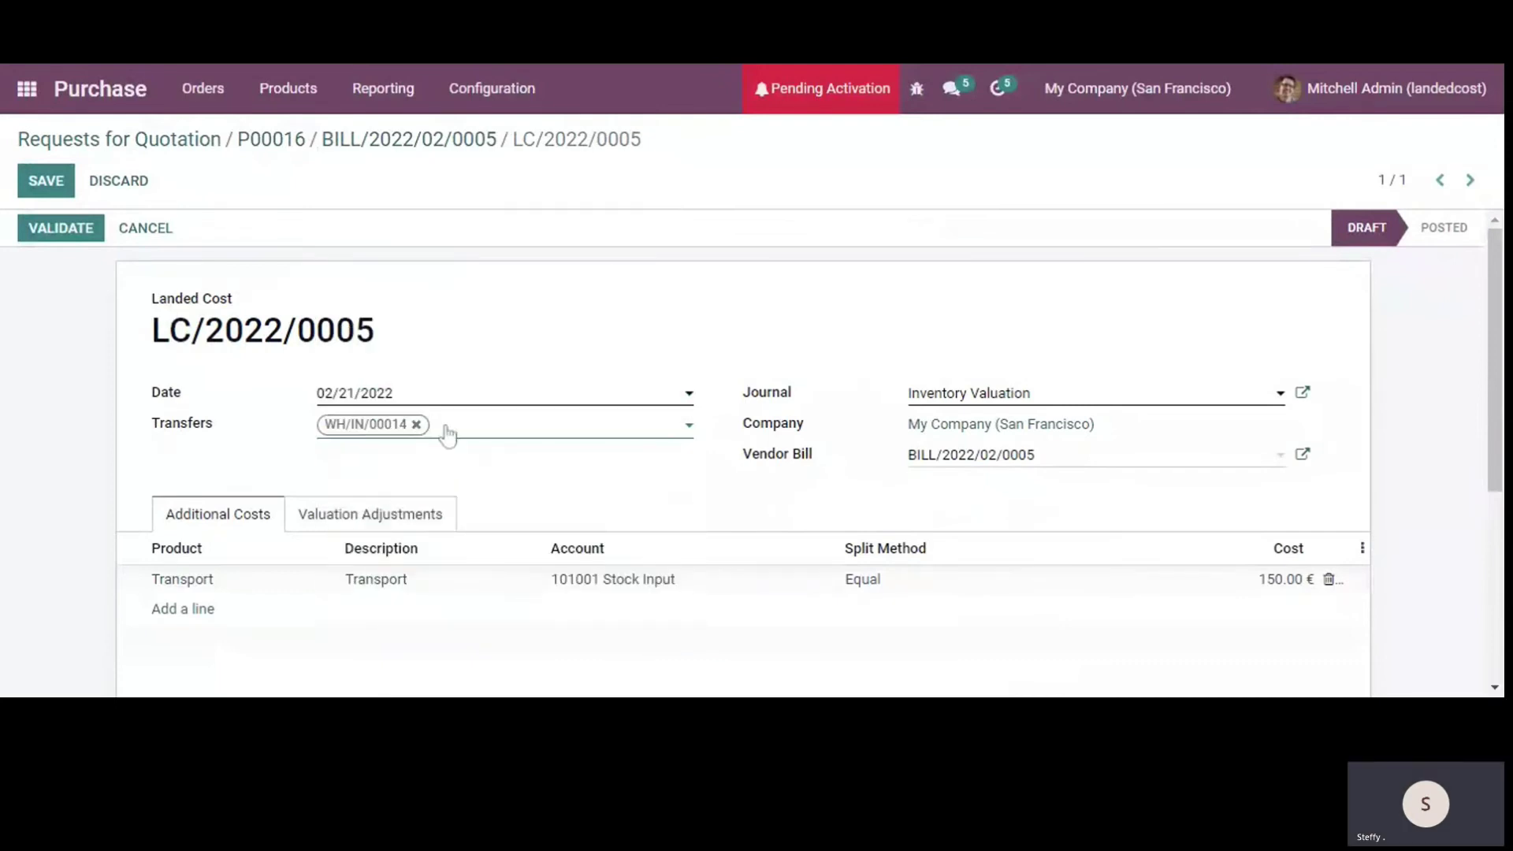
left_click(517, 587)
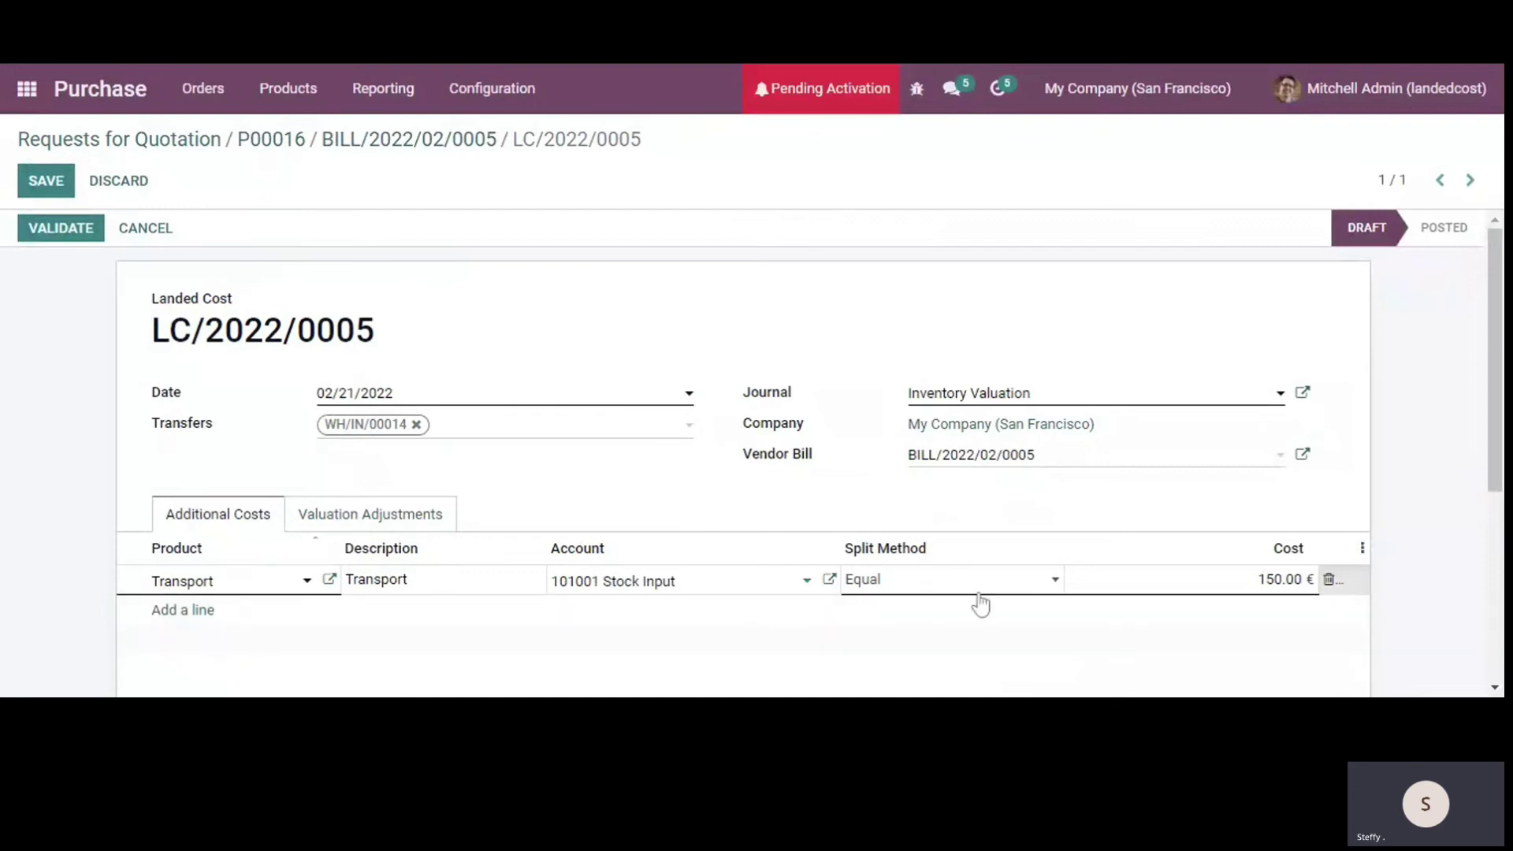
left_click(45, 185)
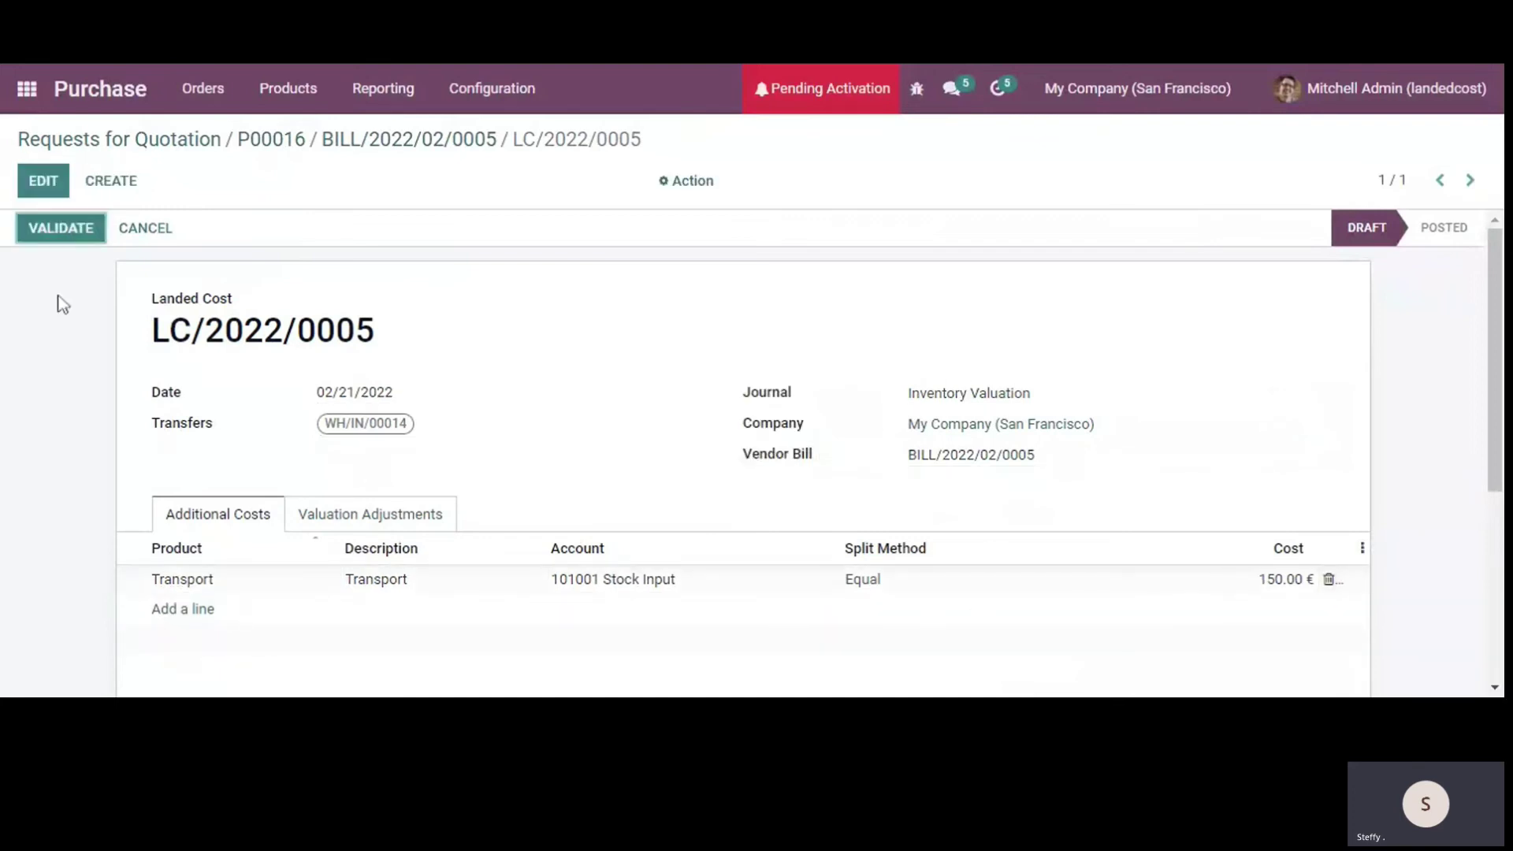
left_click(90, 227)
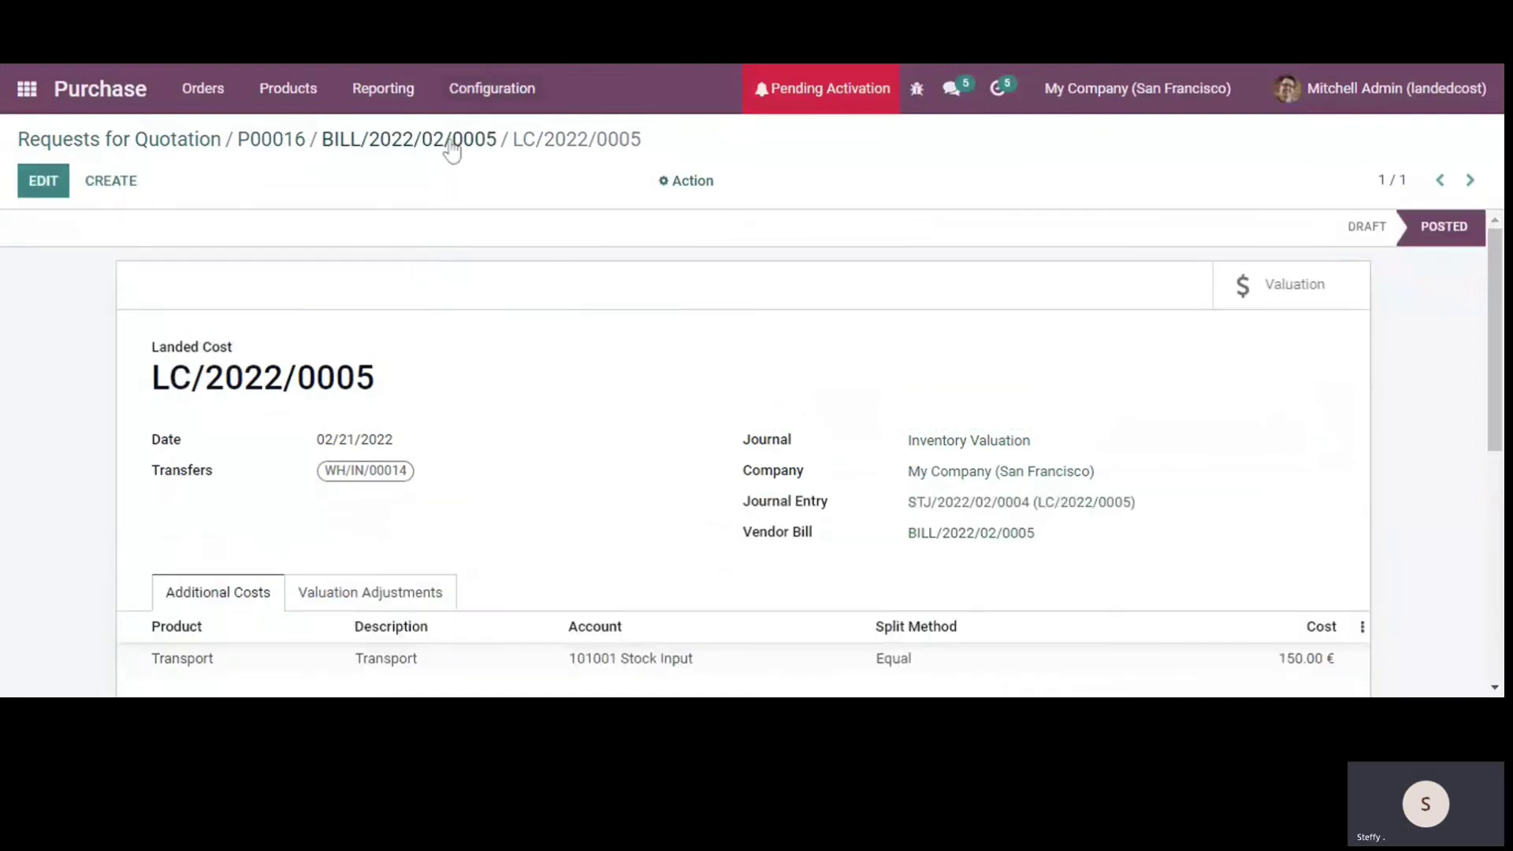
- Open Inventory Valuation and expand Desk With Screen to see the 300.00 and 150.00 entries totalling 450.00
left_click(24, 93)
type("inve")
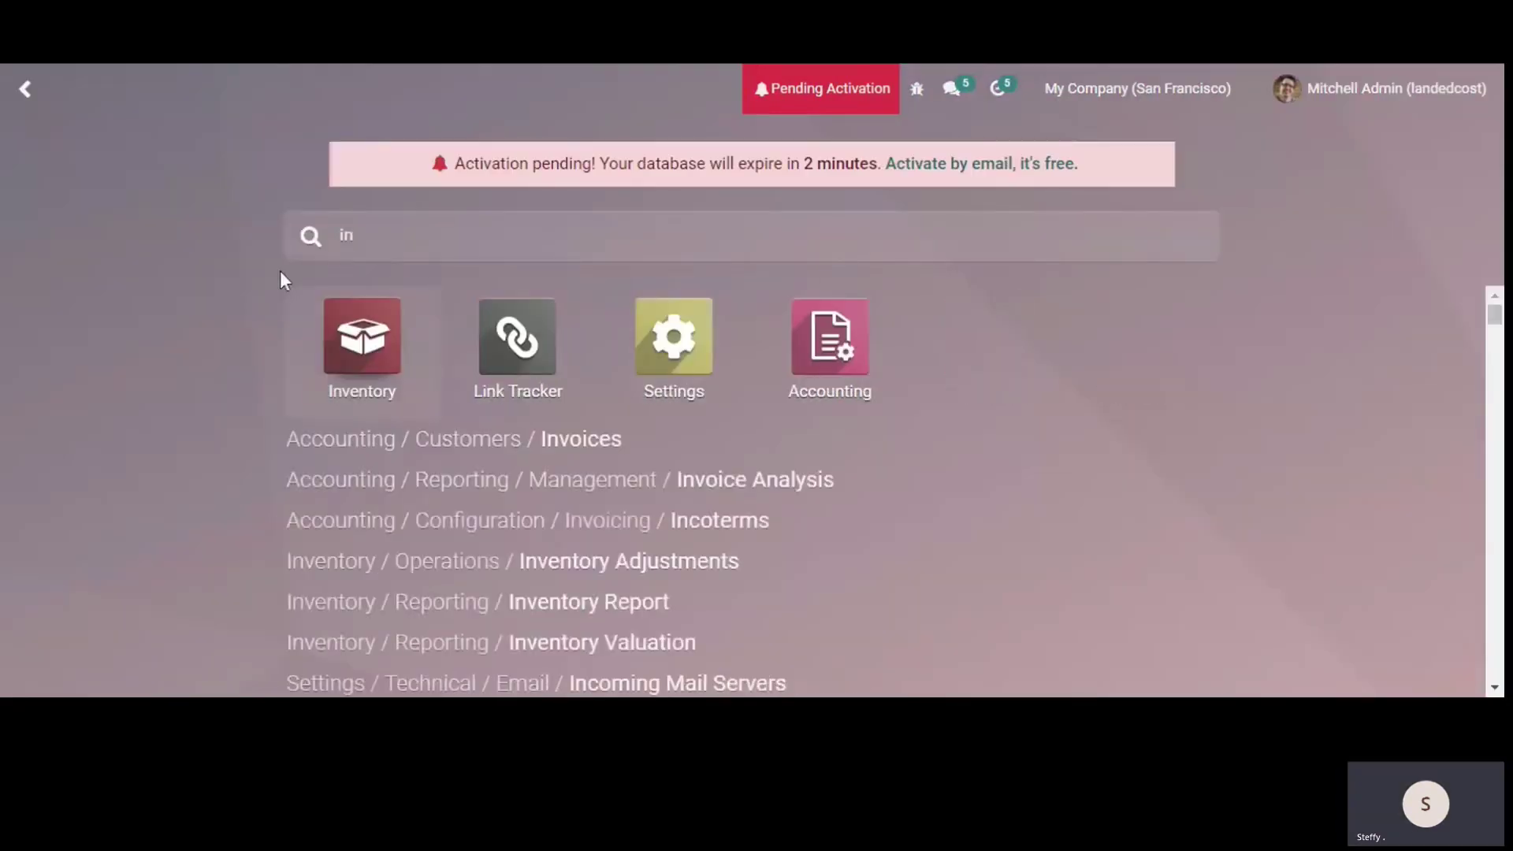
left_click(597, 531)
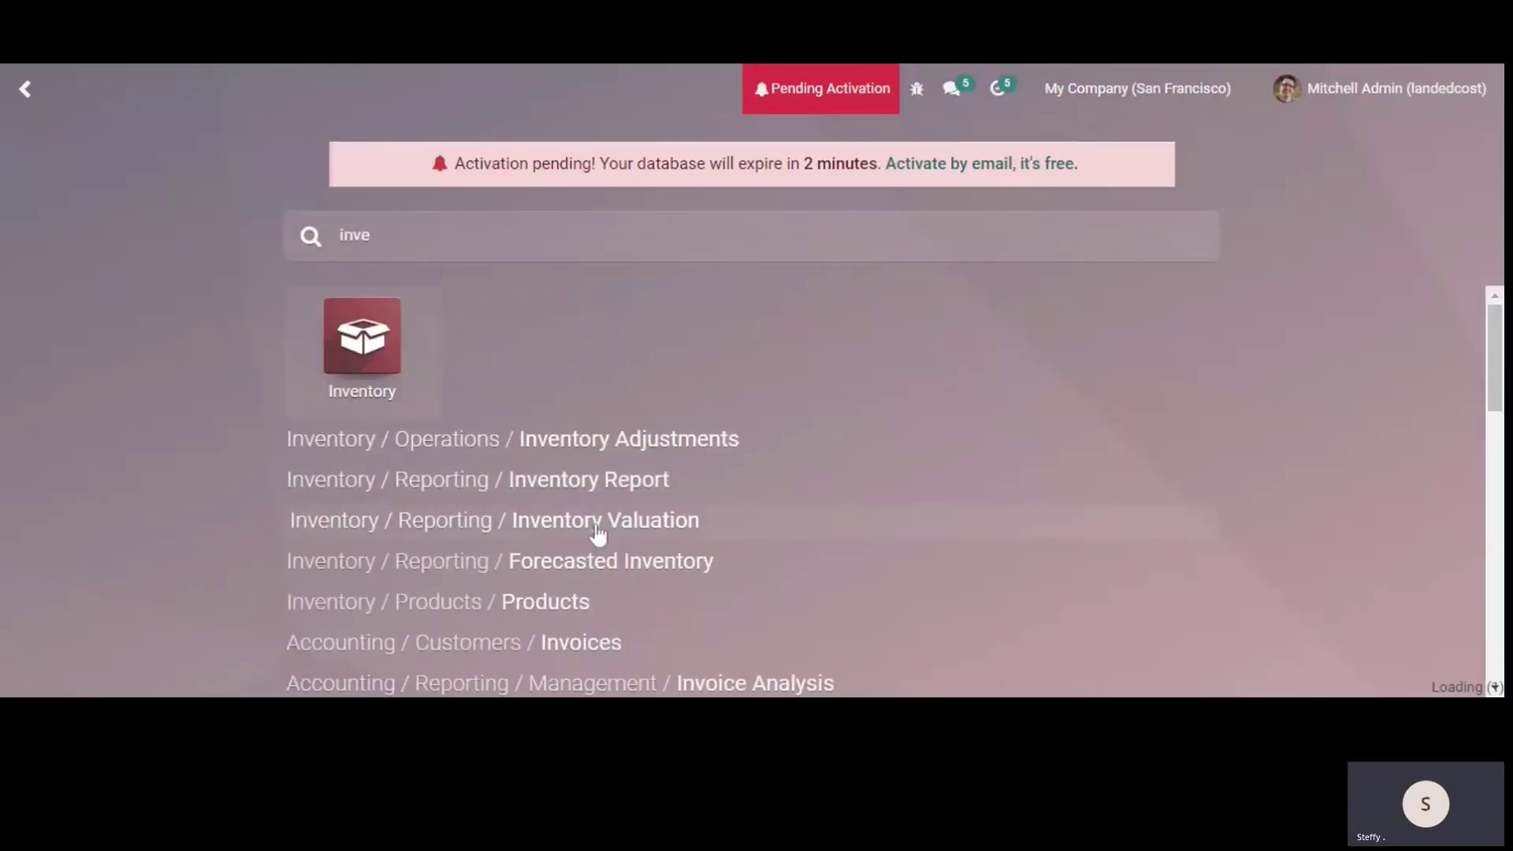
scroll(676, 382, "down", 2)
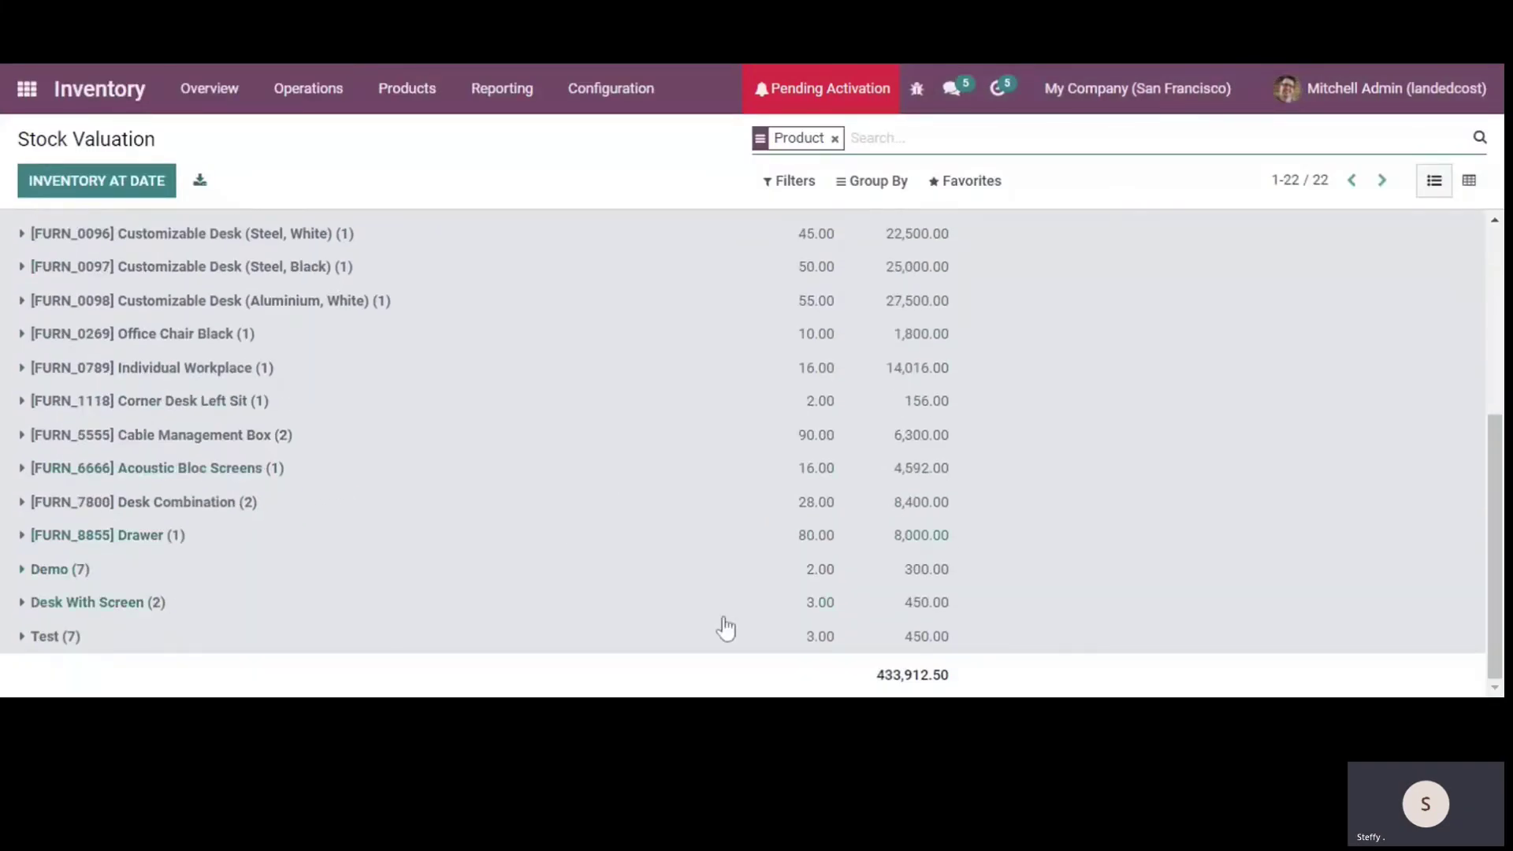
left_click(800, 608)
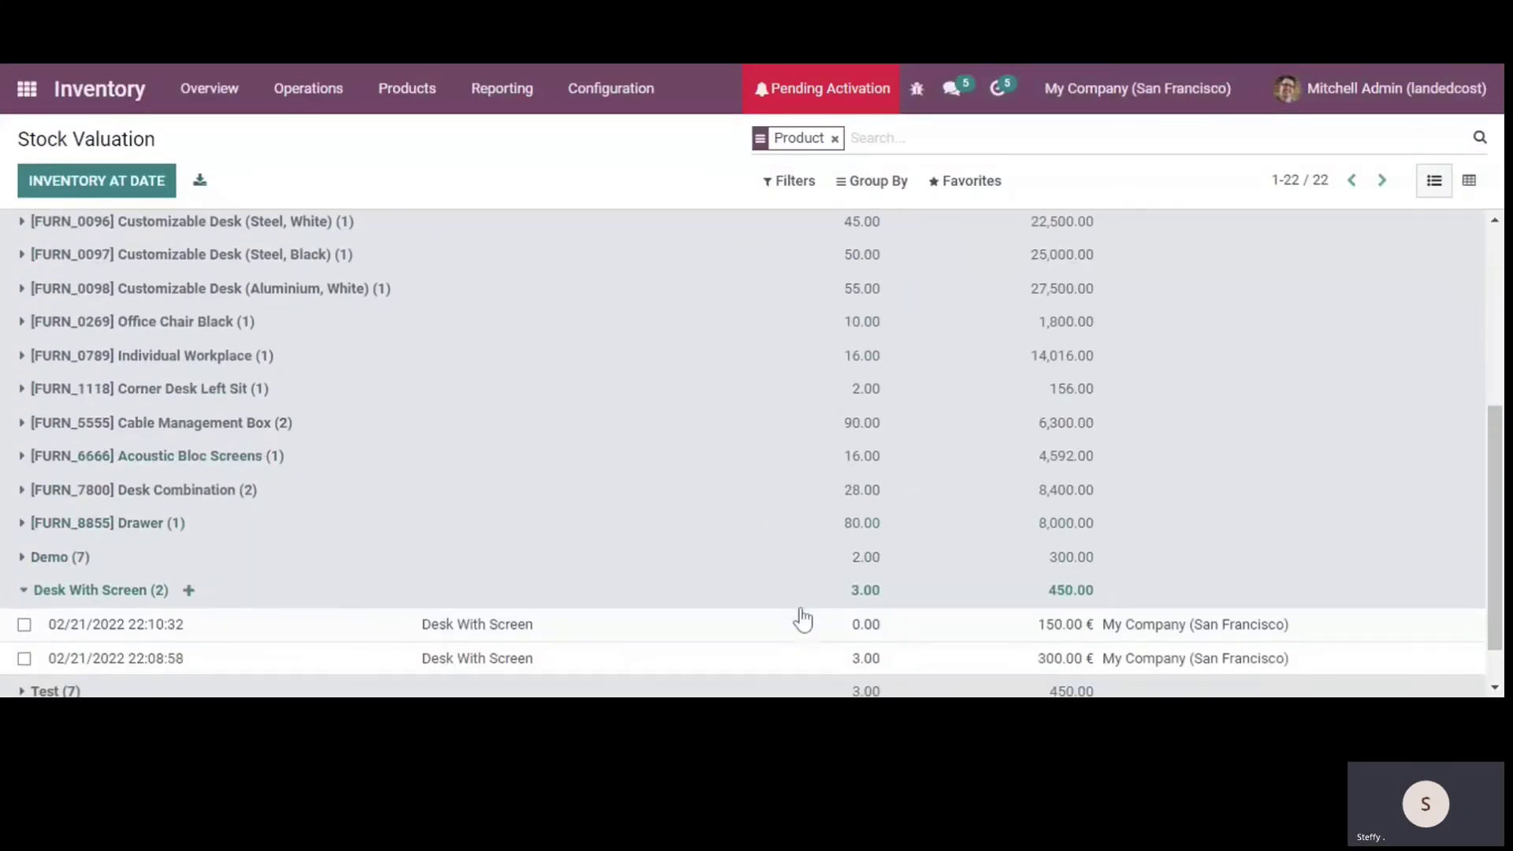